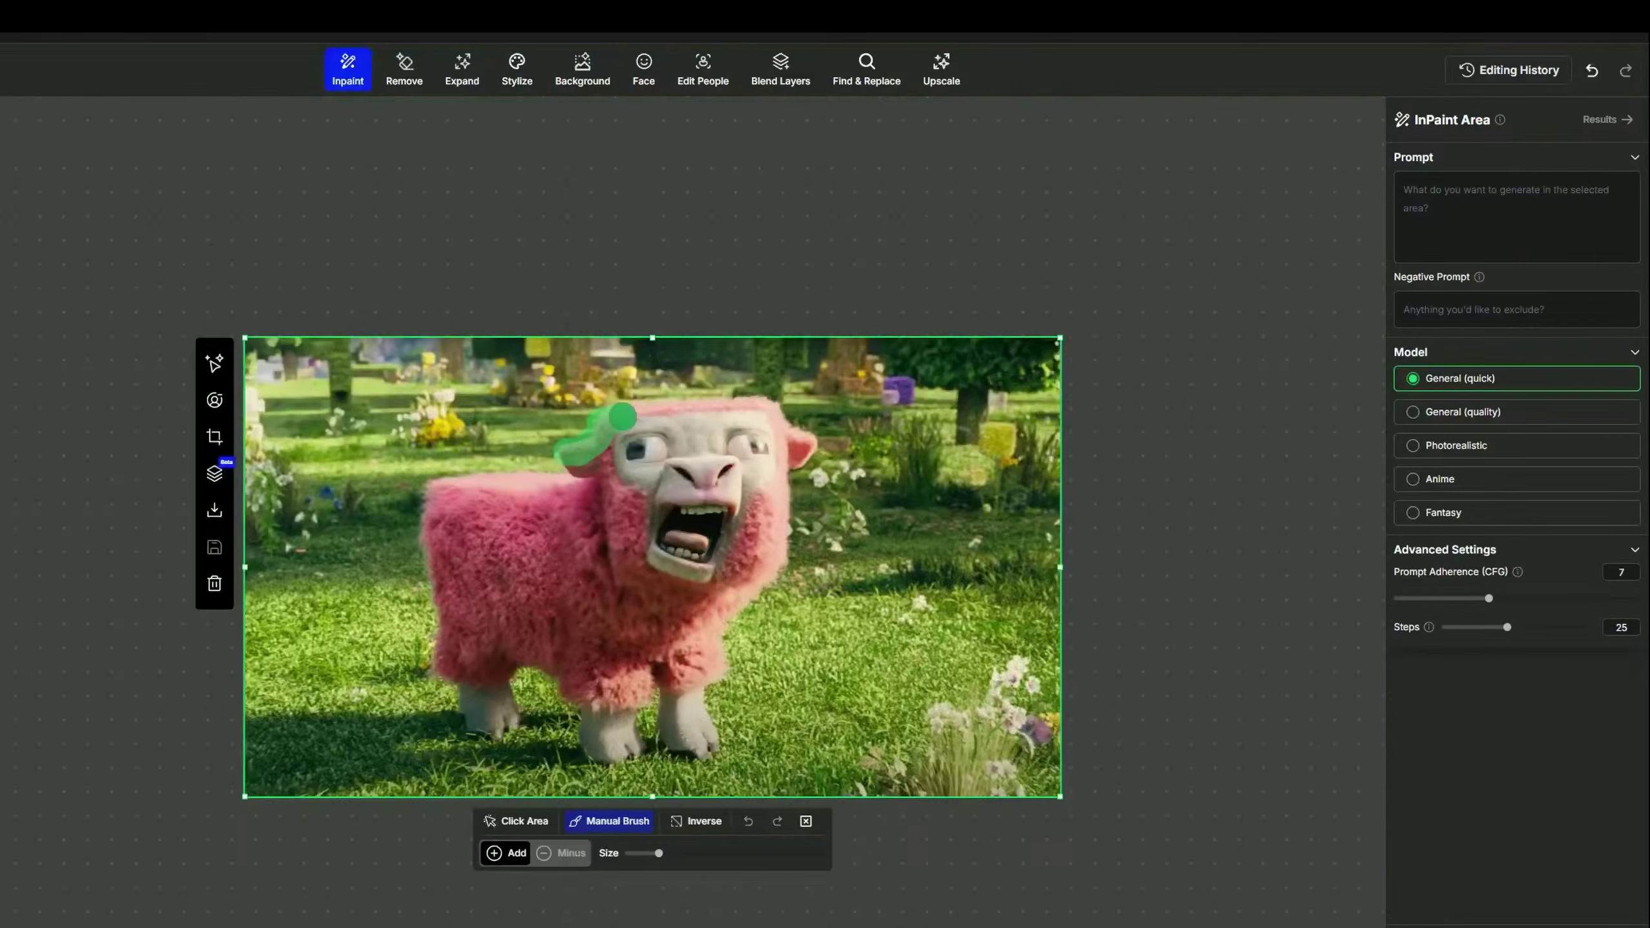
- Paint the inpaint mask across the furry pink sheep's head with the Manual Brush
mouse_move(606, 420)
left_mouse_down()
mouse_move(806, 436)
mouse_move(771, 565)
mouse_move(738, 601)
left_mouse_up()
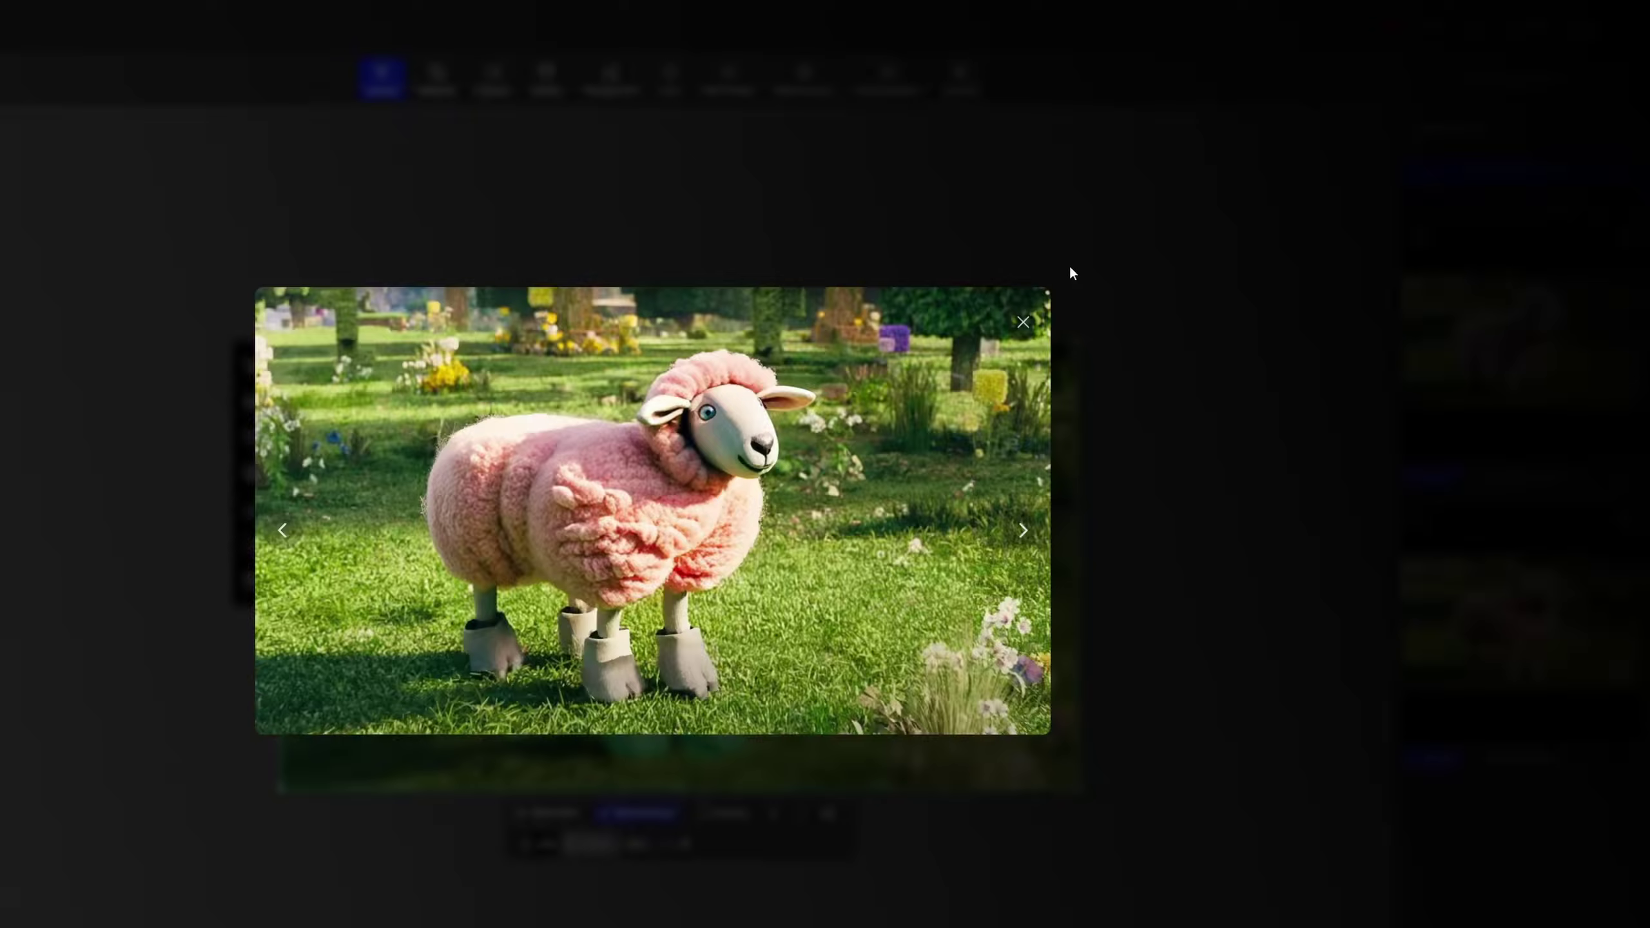
- Append 'do not change the blockiness or the face. only the fur can be changed.' to the prompt, and negate 'changing the face'
left_click(1030, 323)
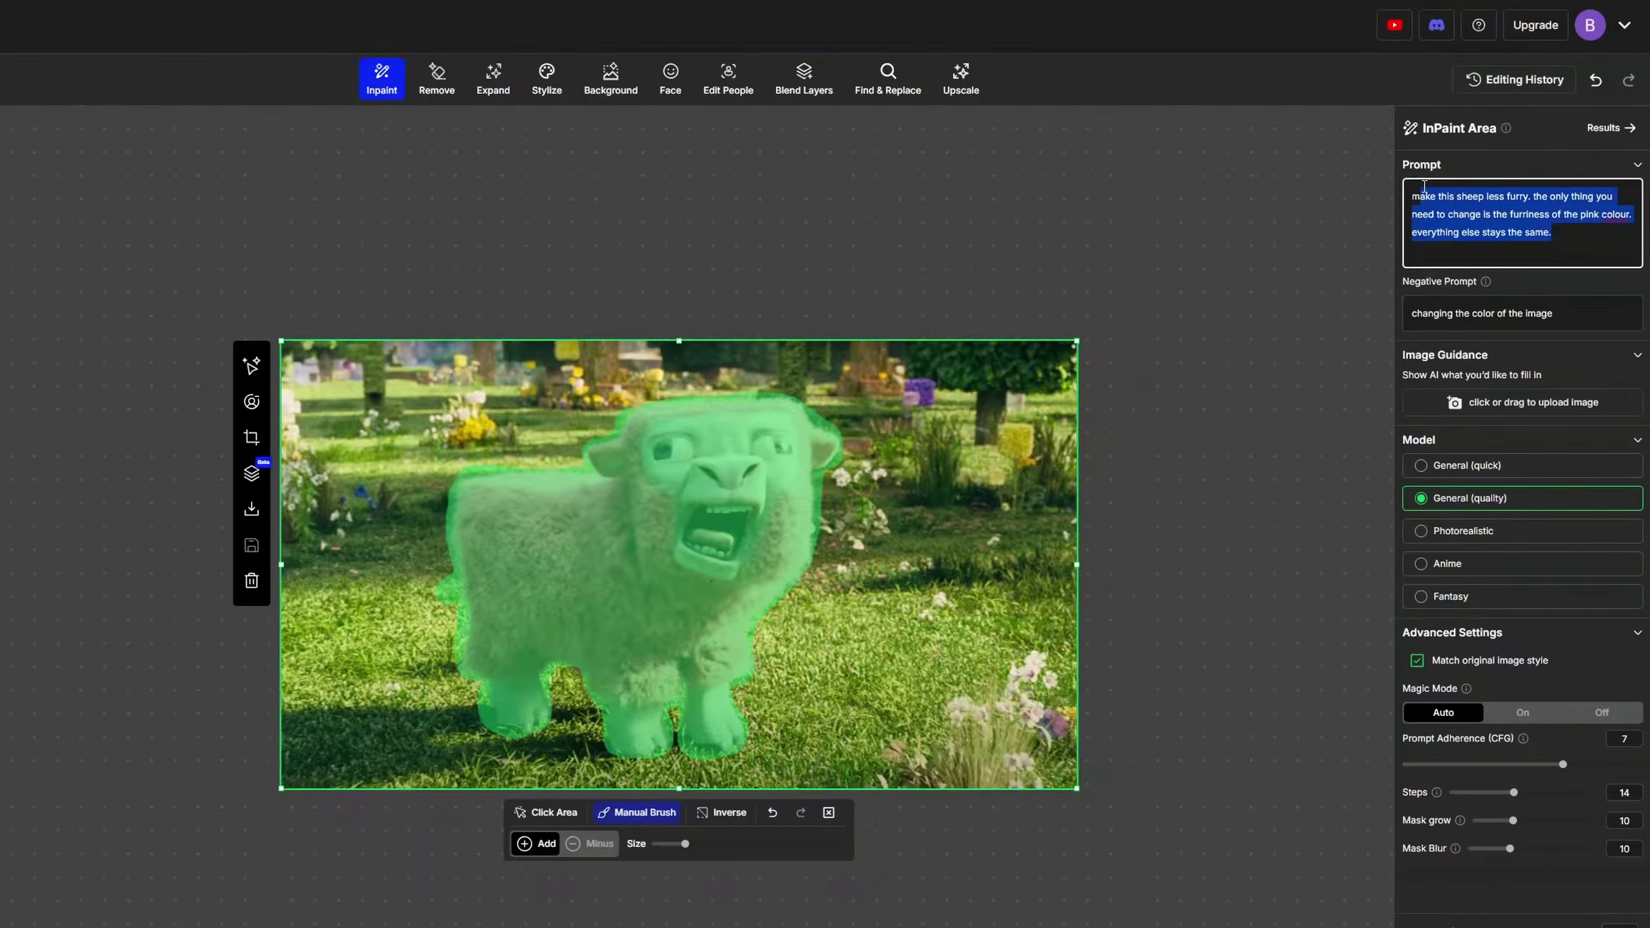
left_click(1568, 233)
type("do not")
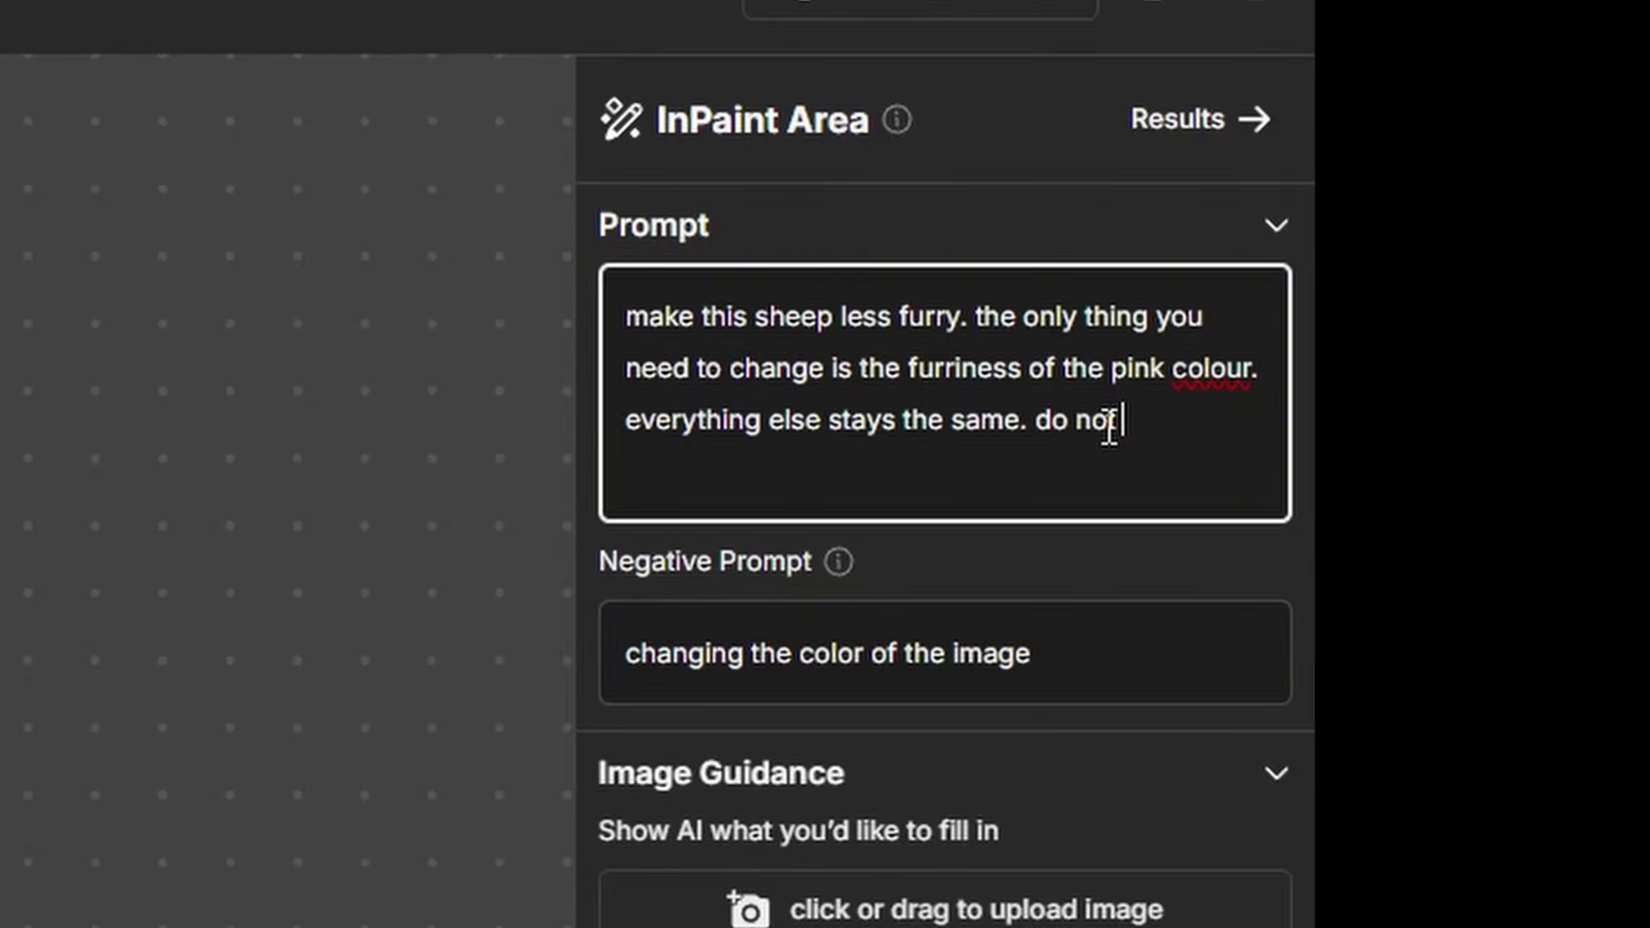
type(" change ")
type("the ")
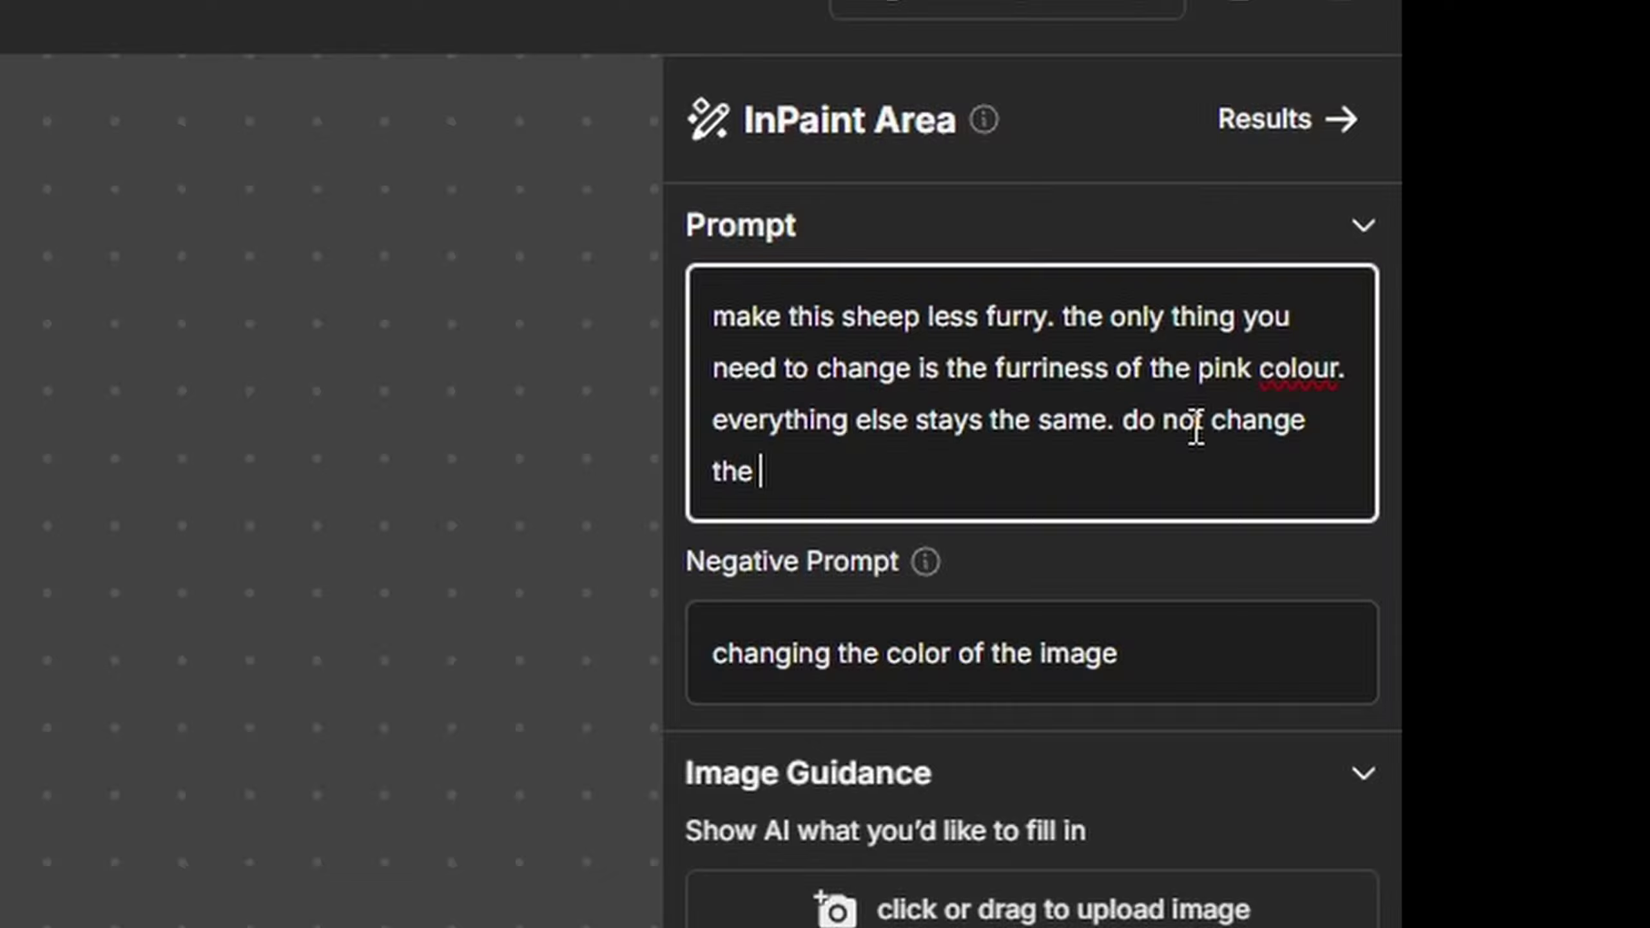
type("blockiness or")
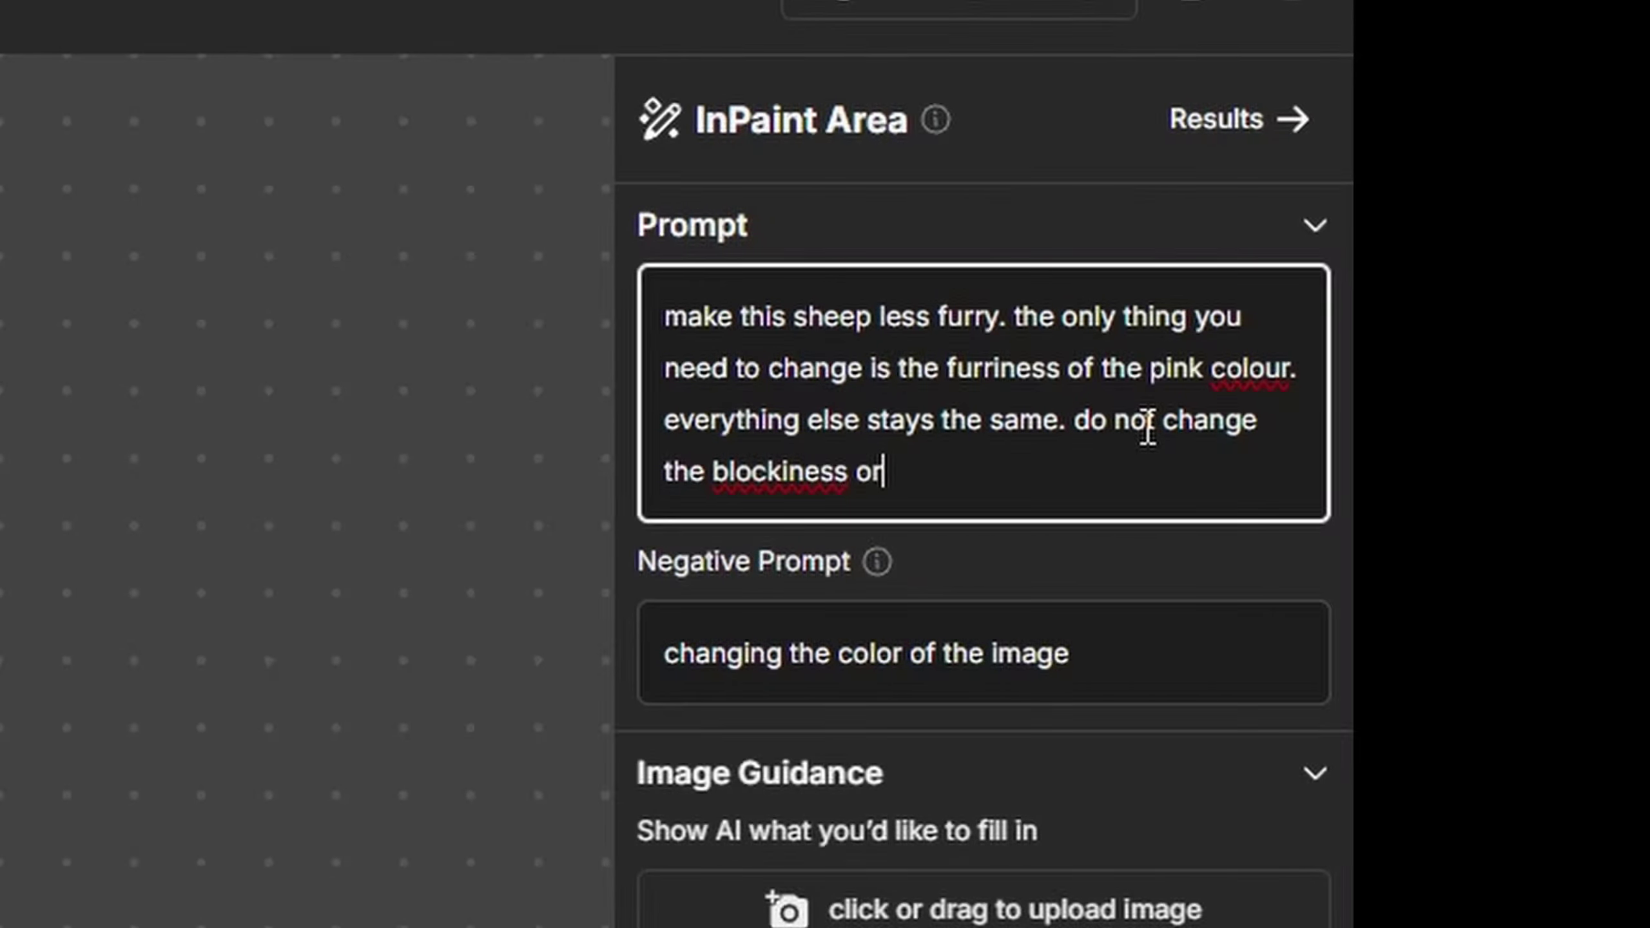
type(" the face")
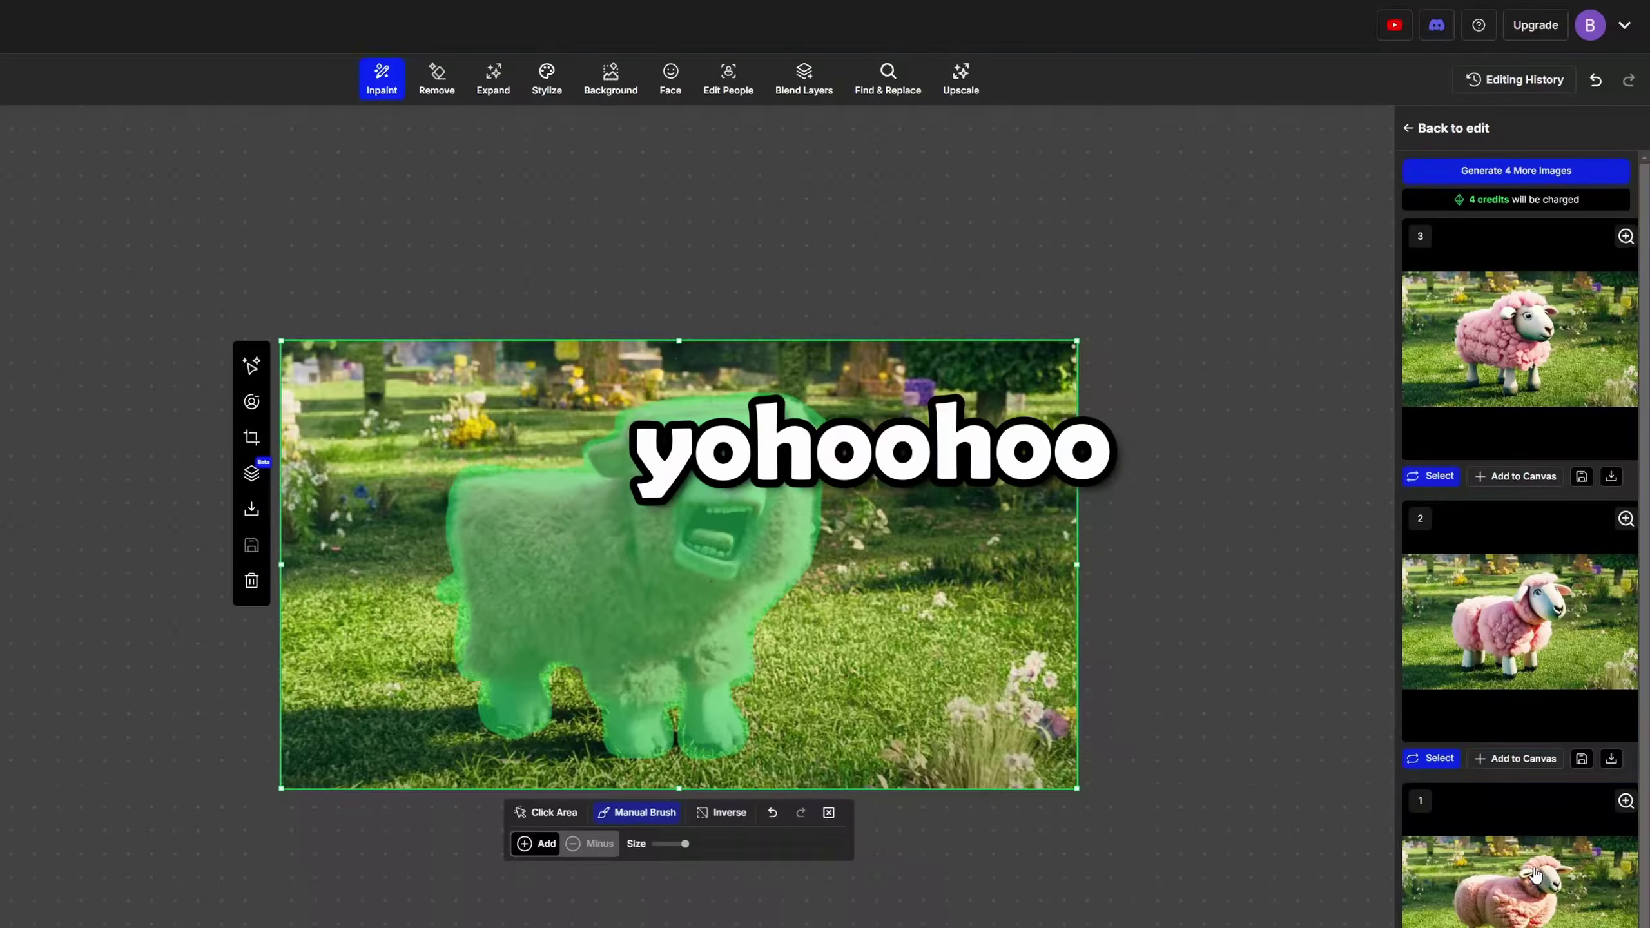
left_click(1478, 346)
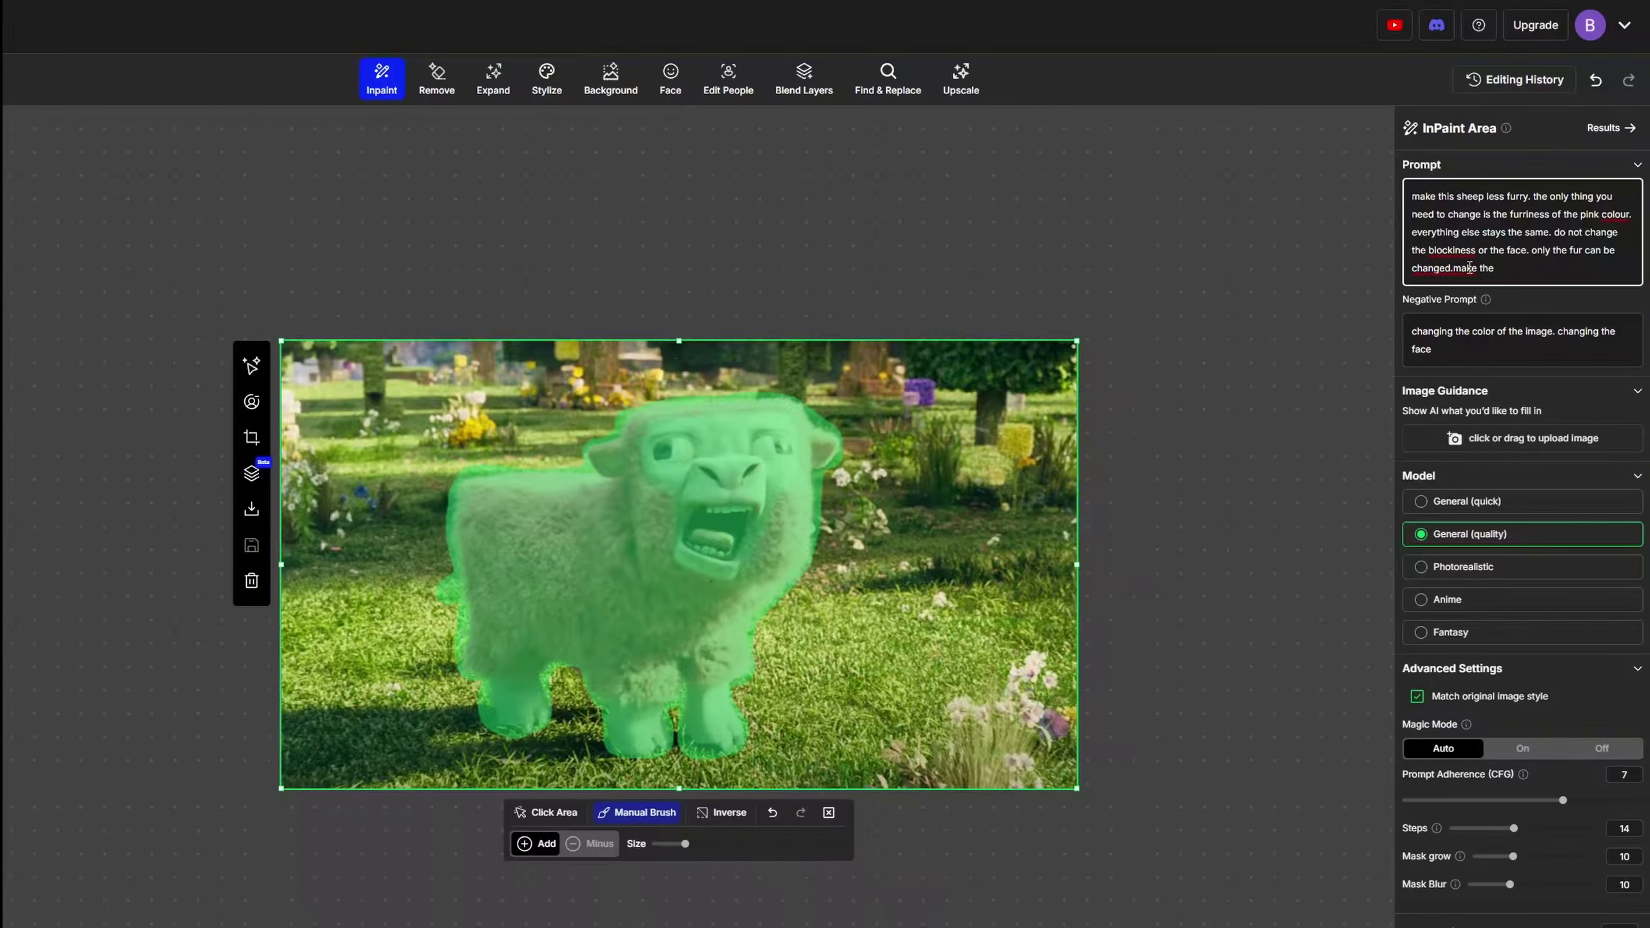
type("k fur ")
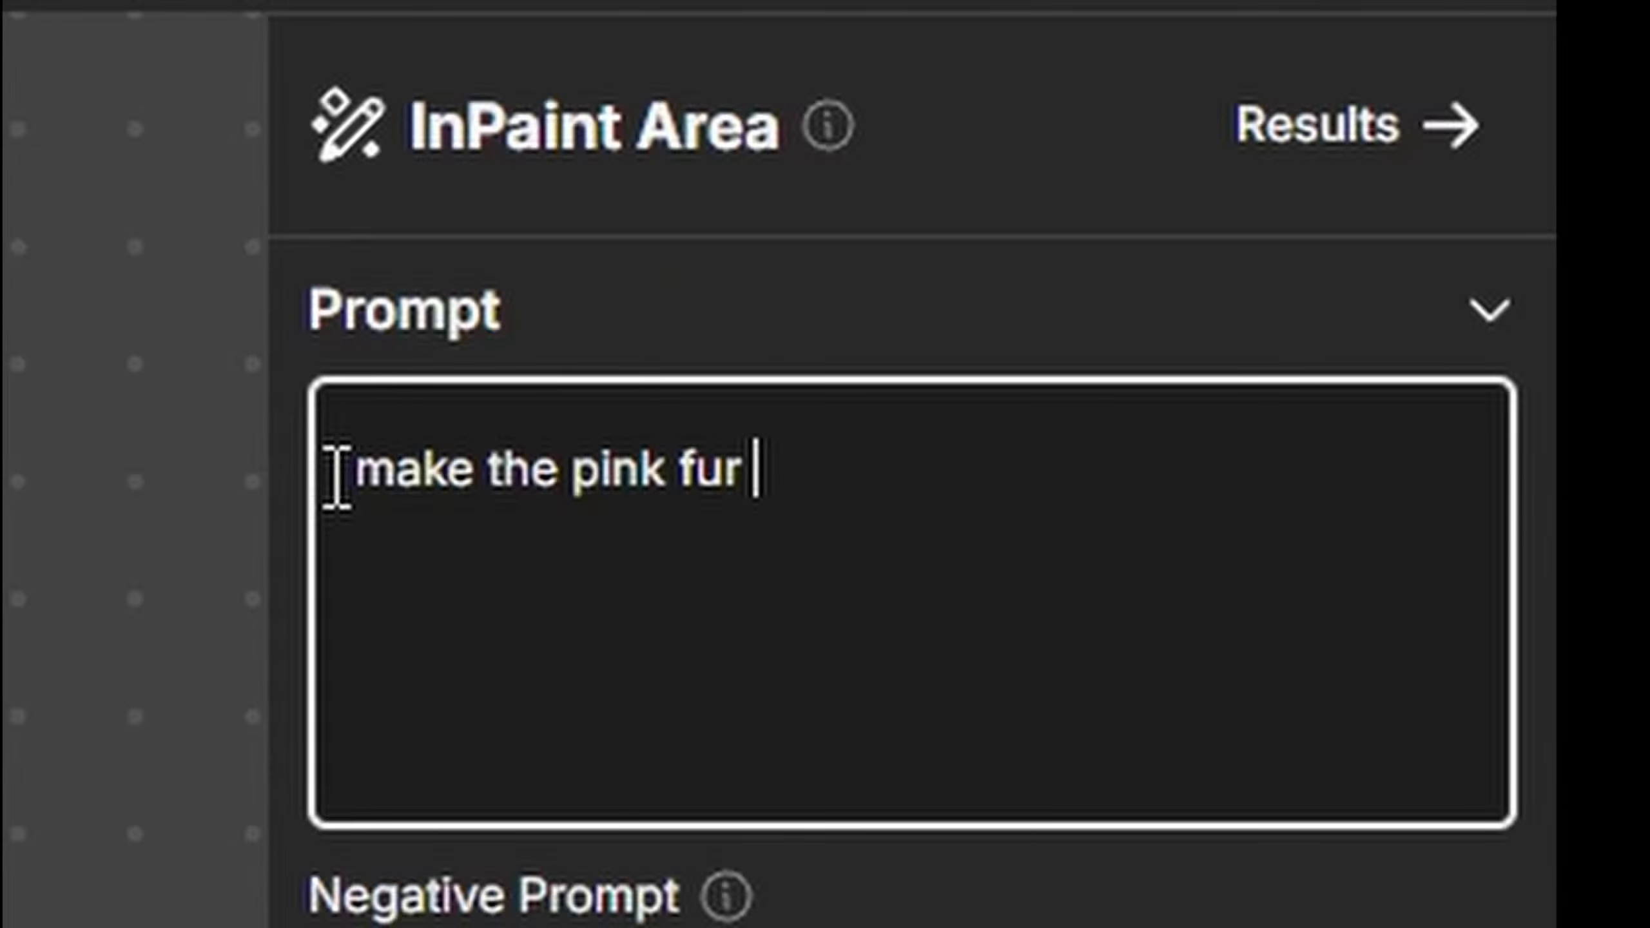
type("more li")
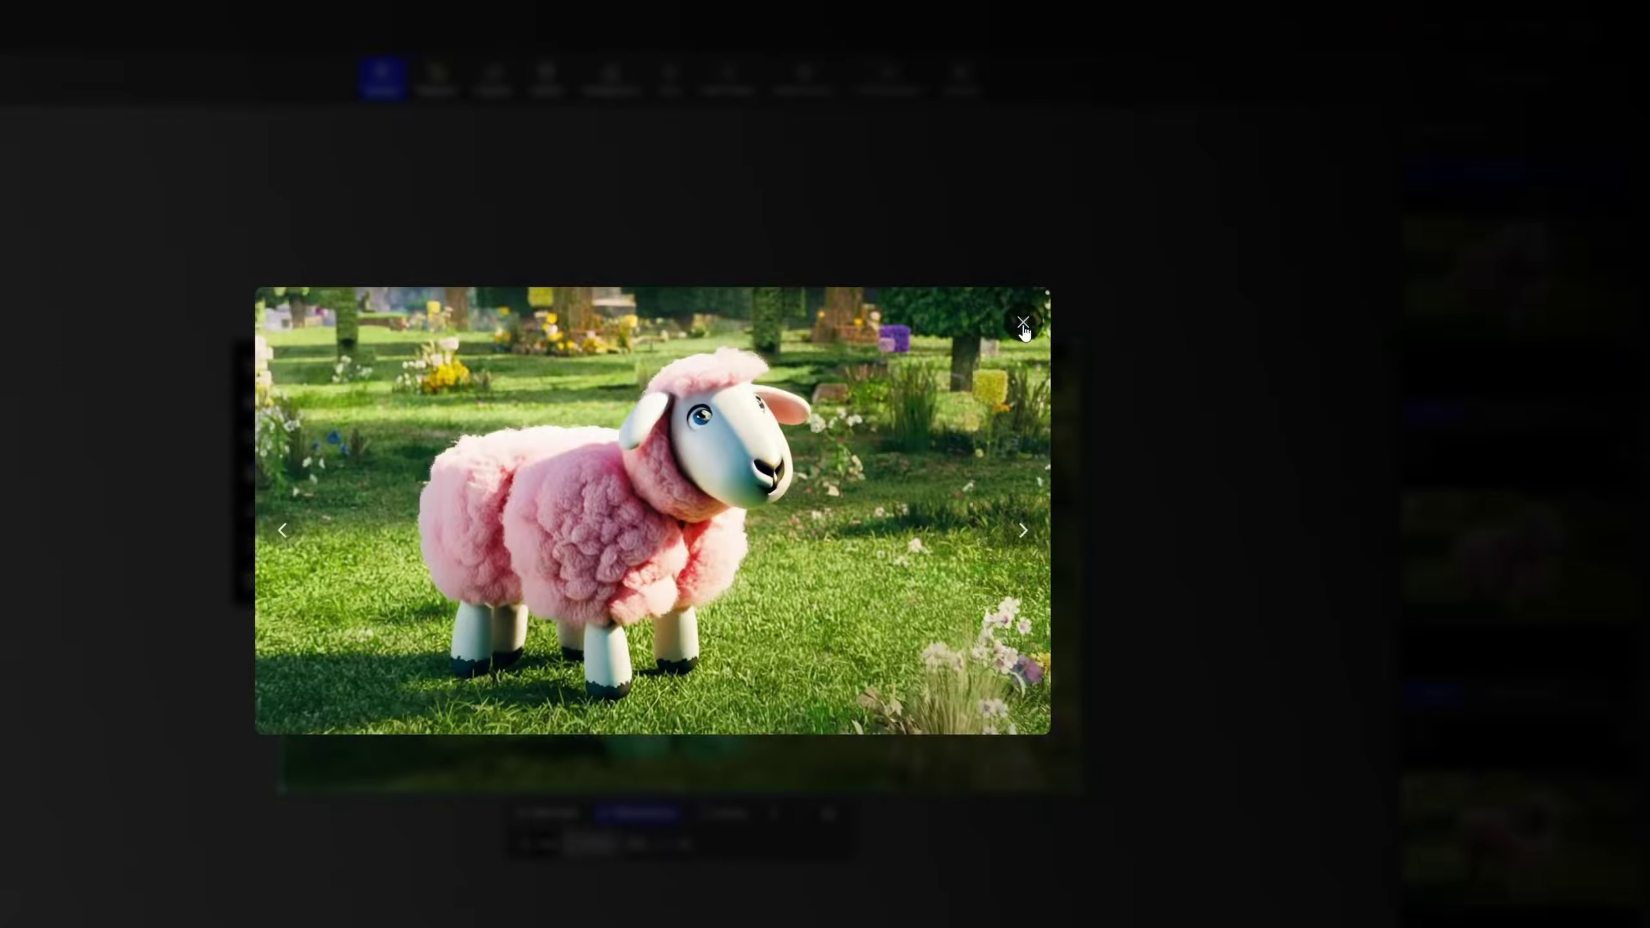
- Generate four more variants from the concrete-textured pink fur prompt and enlarge a knit-wool sheep
left_click(1024, 323)
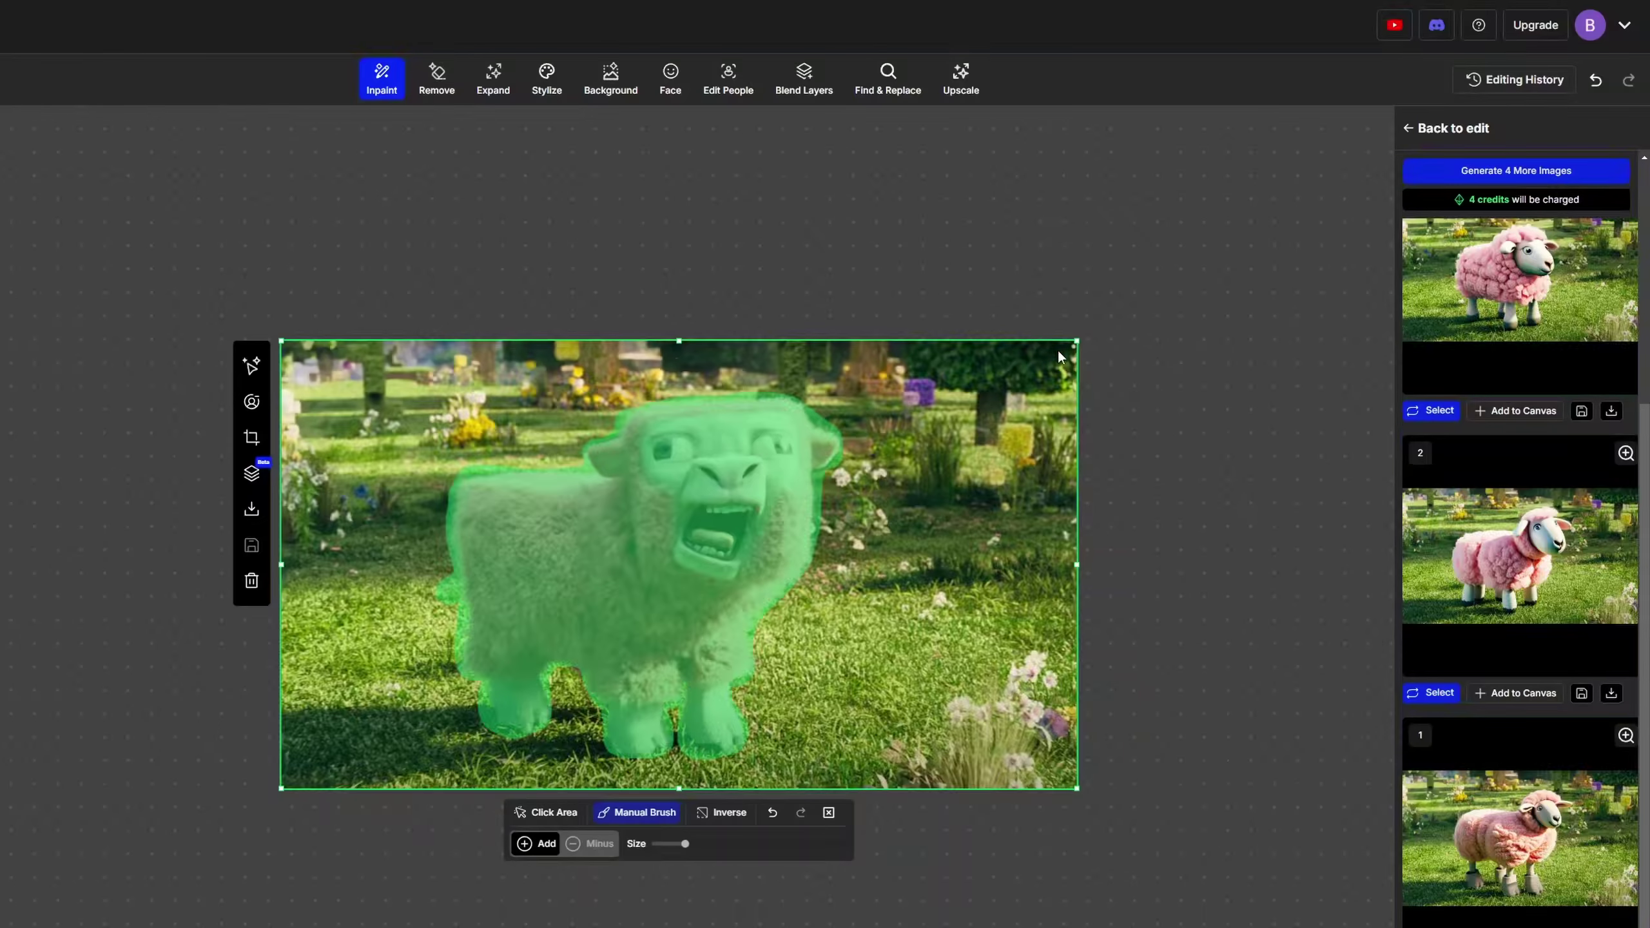
left_click(1451, 566)
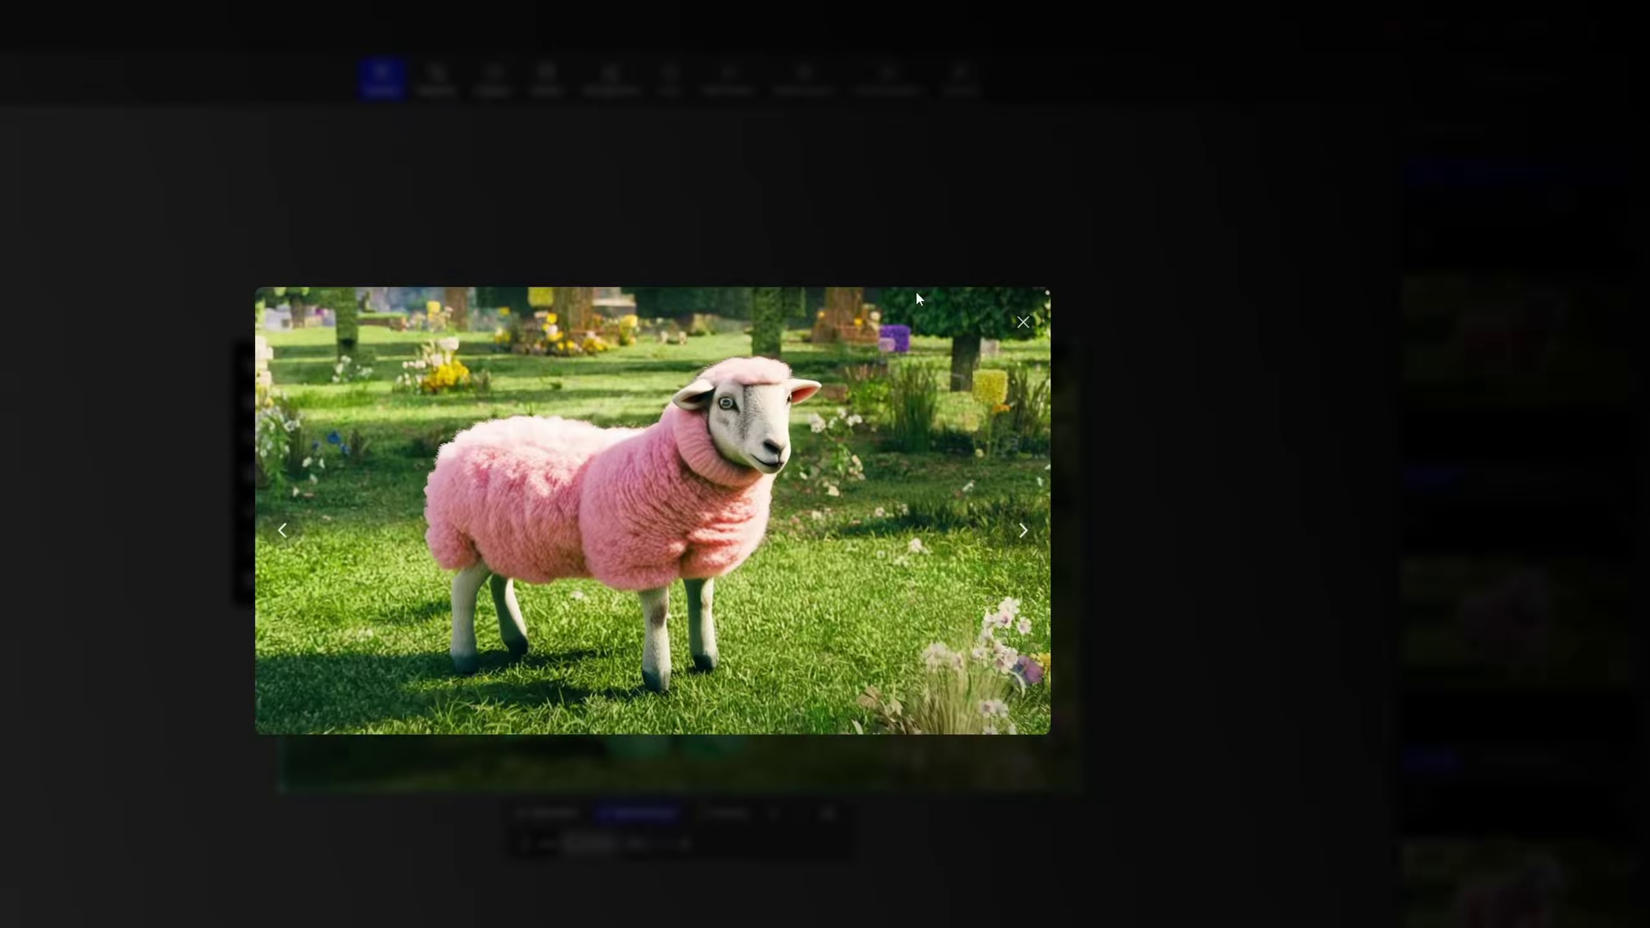
left_click(1021, 323)
left_click(1519, 338)
- Switch to the Fantasy model, adjust prompt adherence, generate variants, and enlarge a fluffy result
left_click(1023, 323)
left_click(1423, 128)
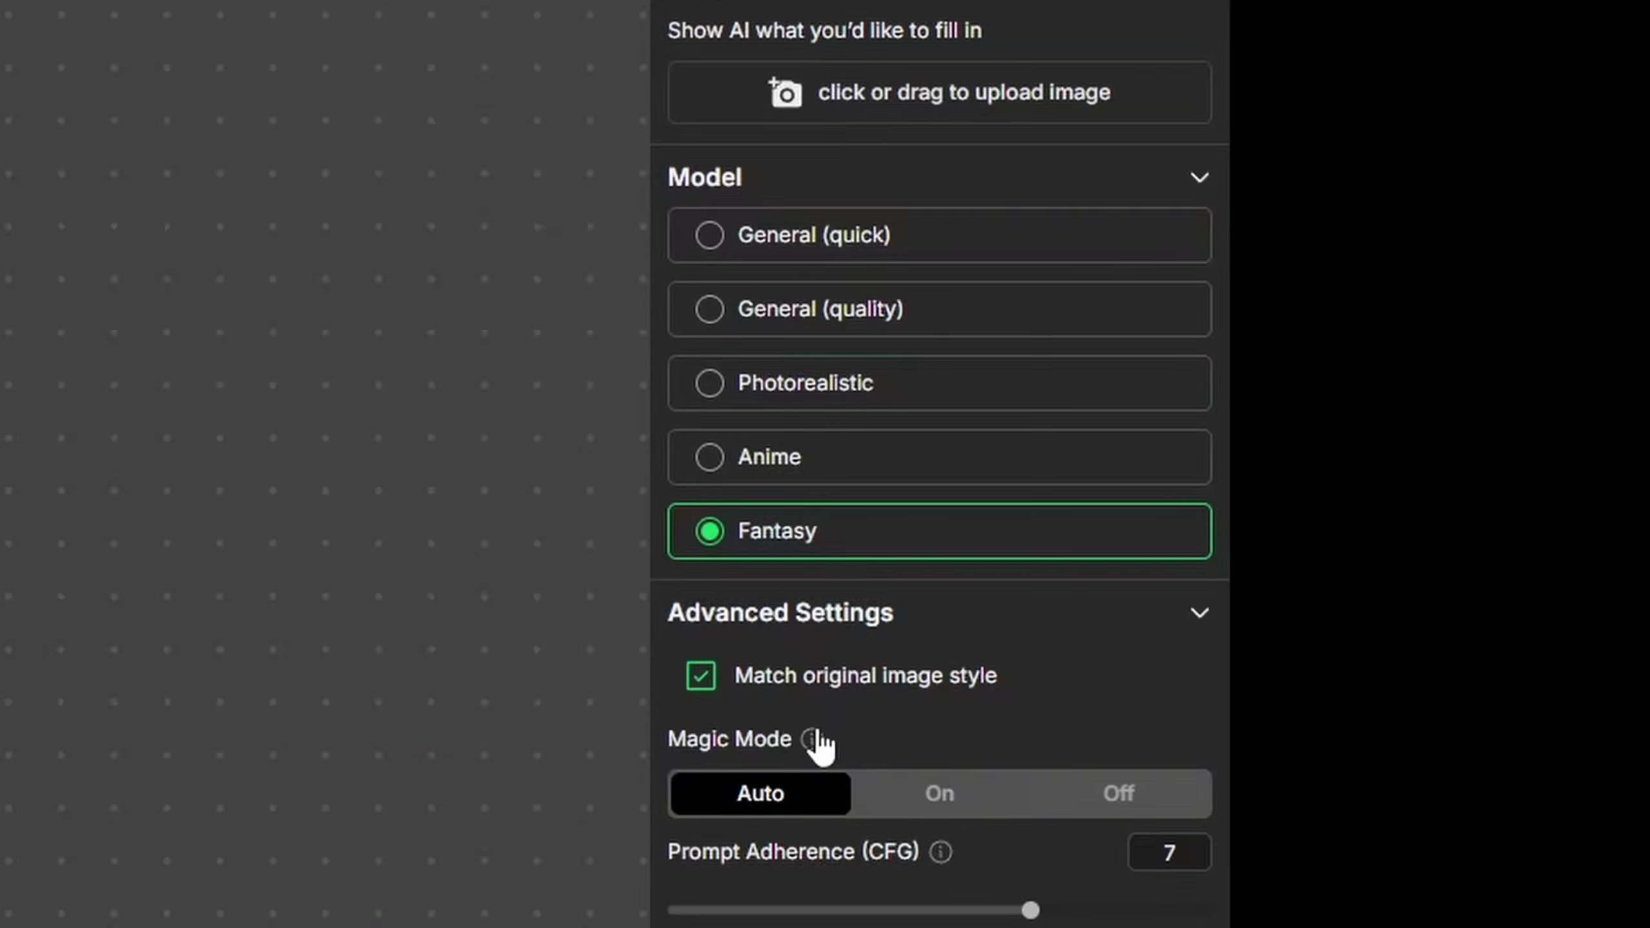
left_click_drag(1031, 911, 1206, 911)
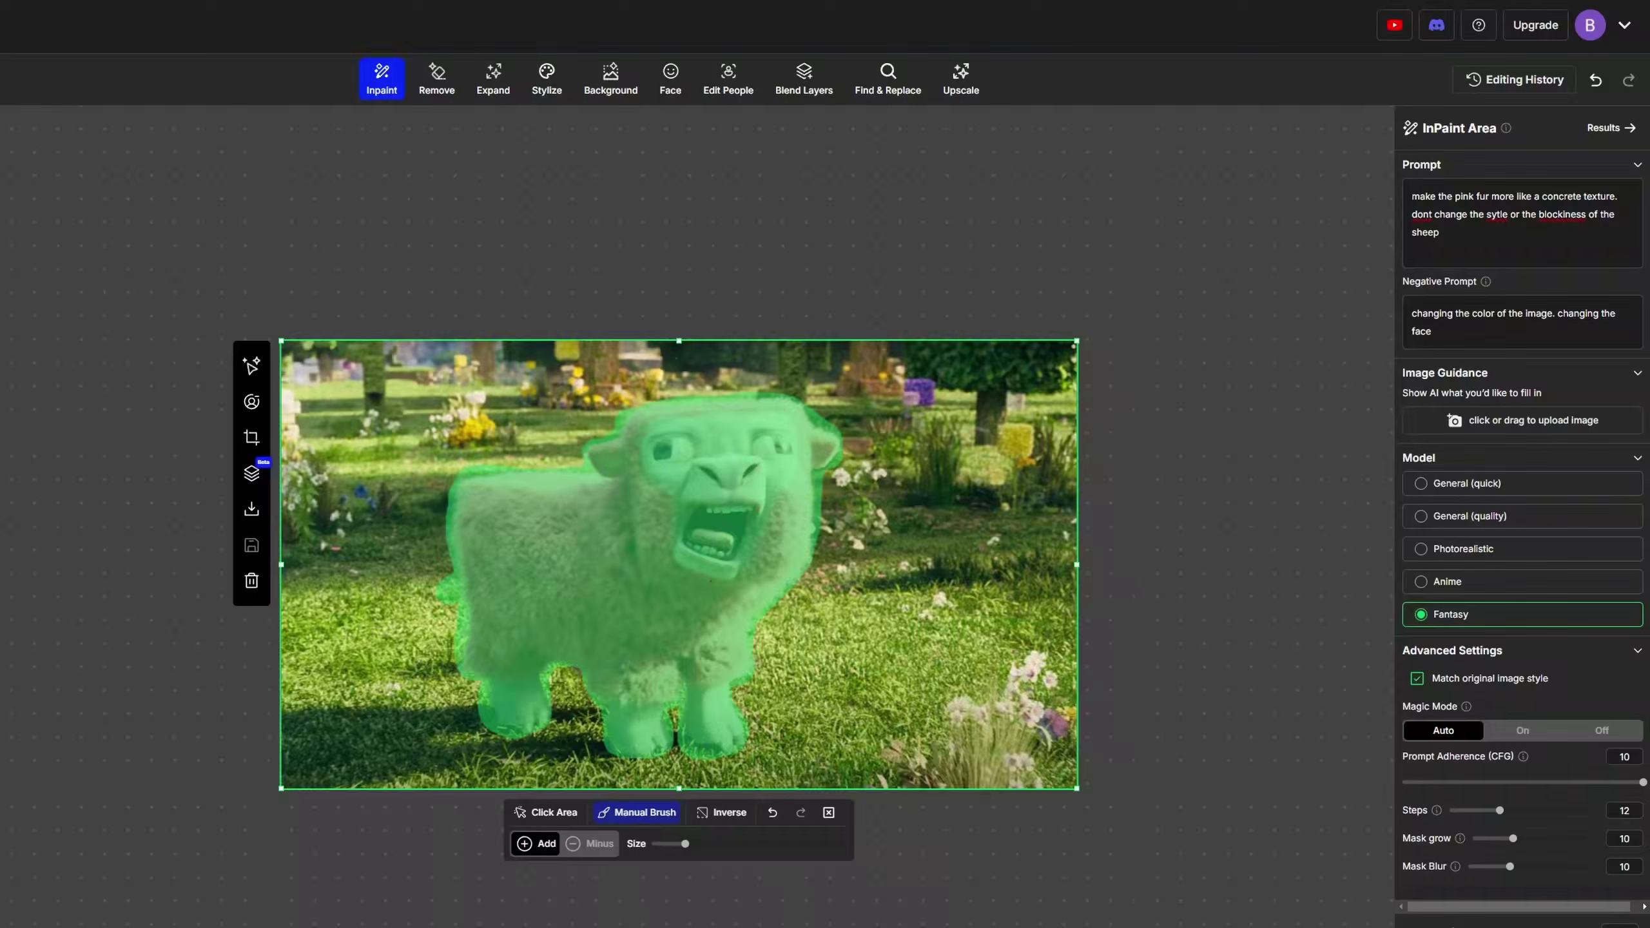
key("Return")
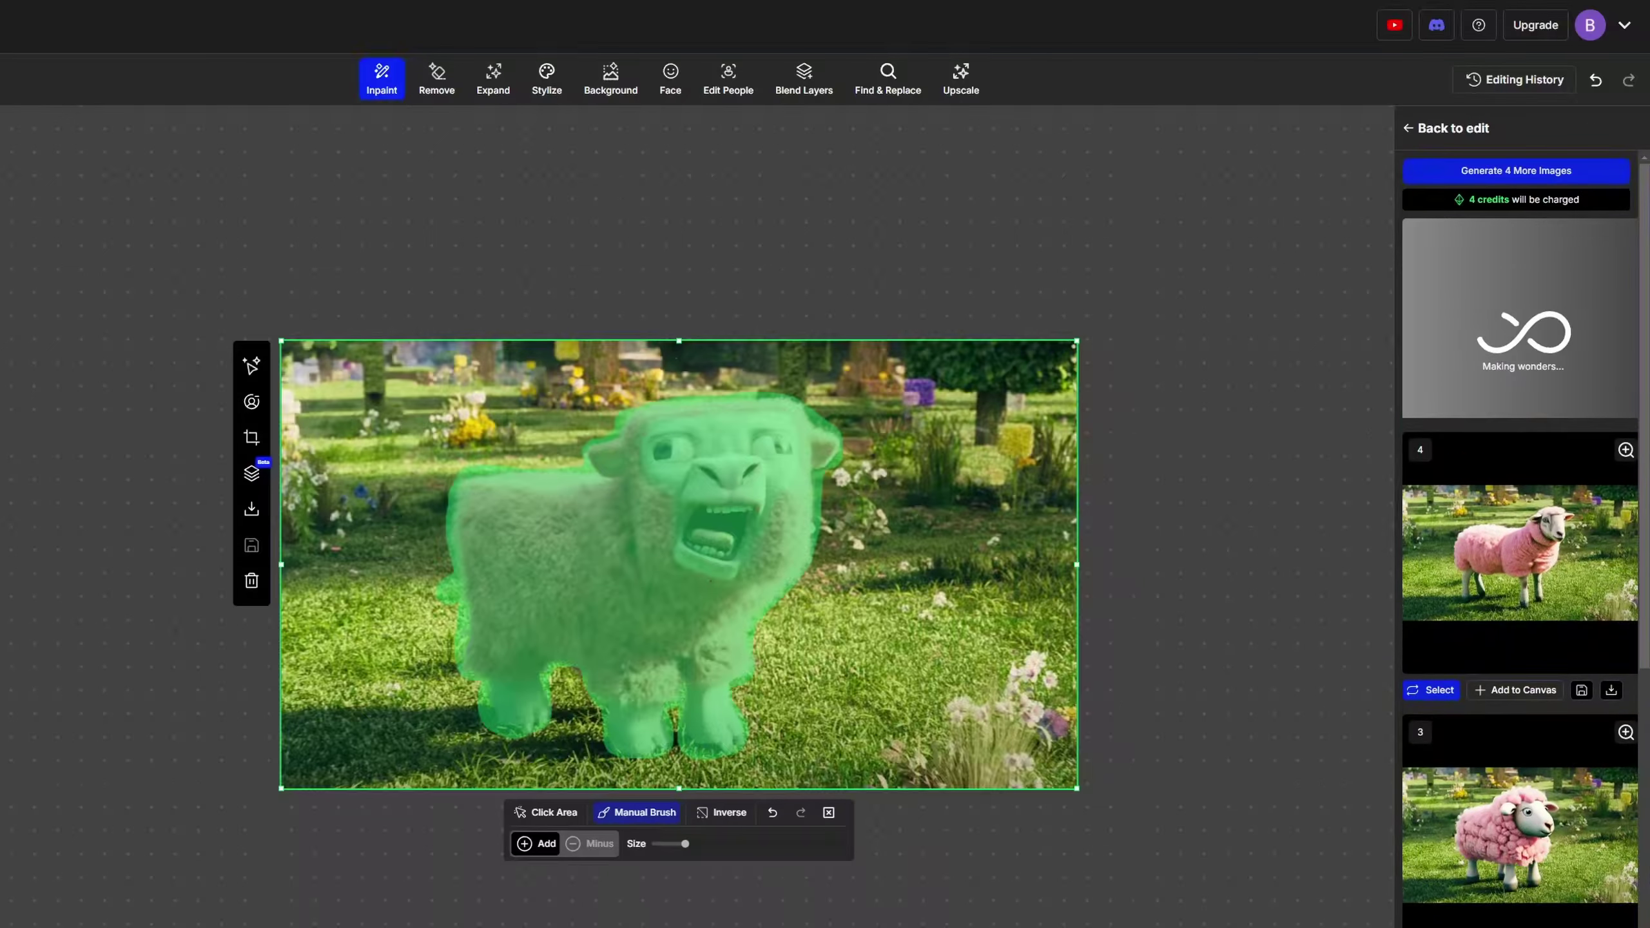
scroll(1542, 645, "down", 3)
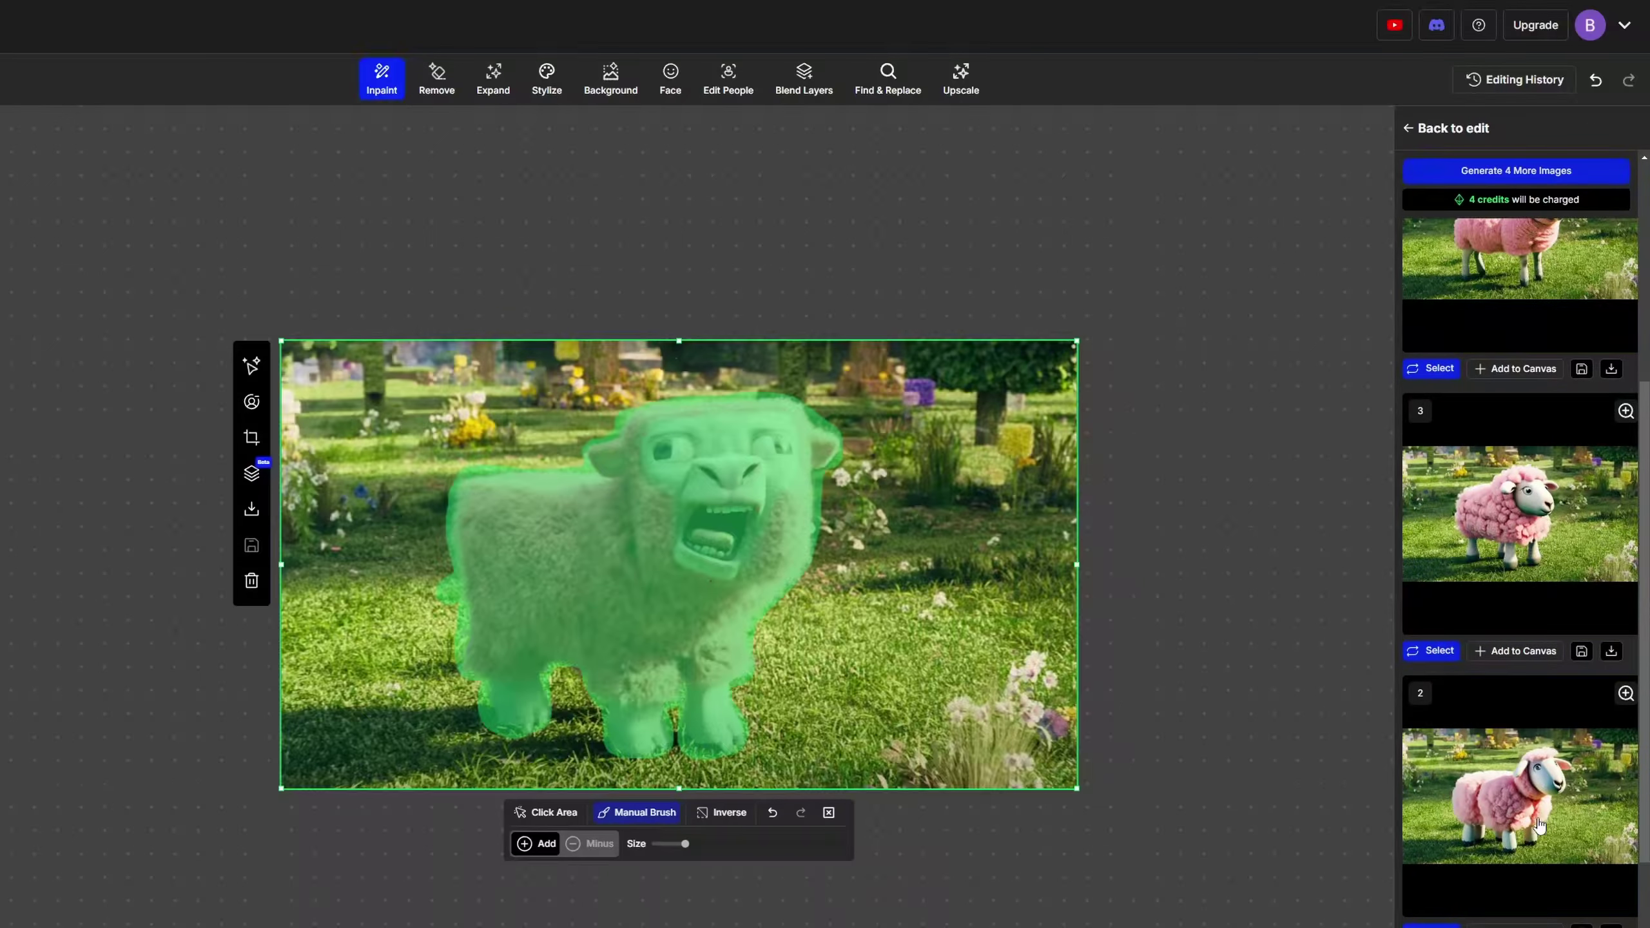
scroll(1542, 832, "up", 3)
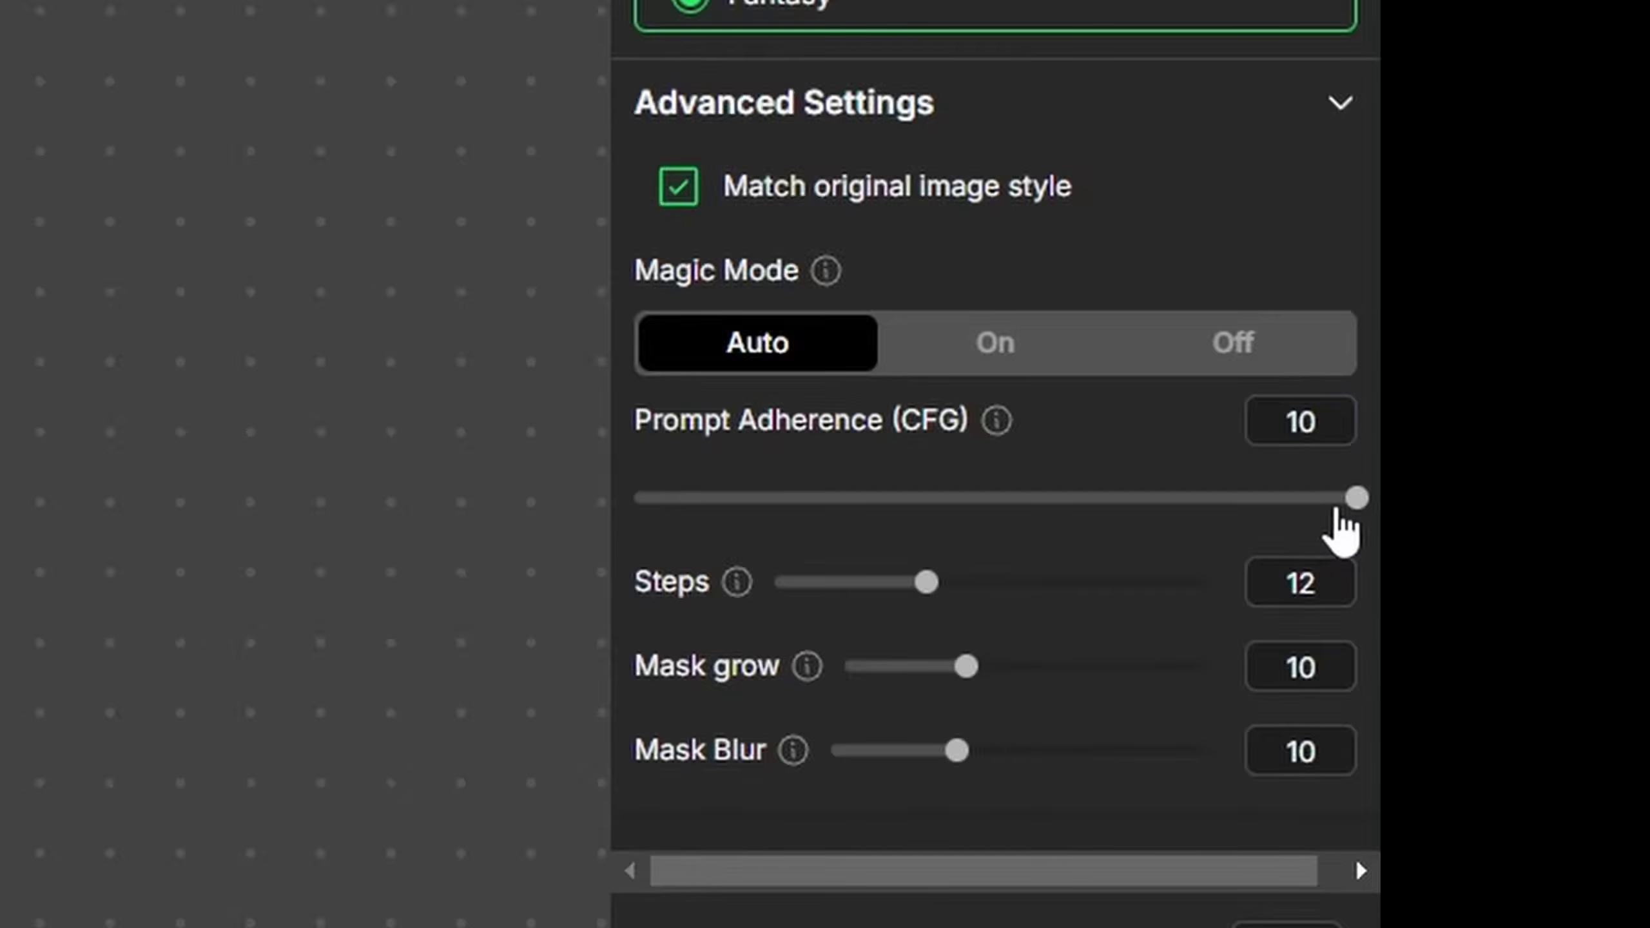
mouse_move(1356, 498)
left_mouse_down()
mouse_move(1038, 498)
mouse_move(1112, 497)
left_mouse_up()
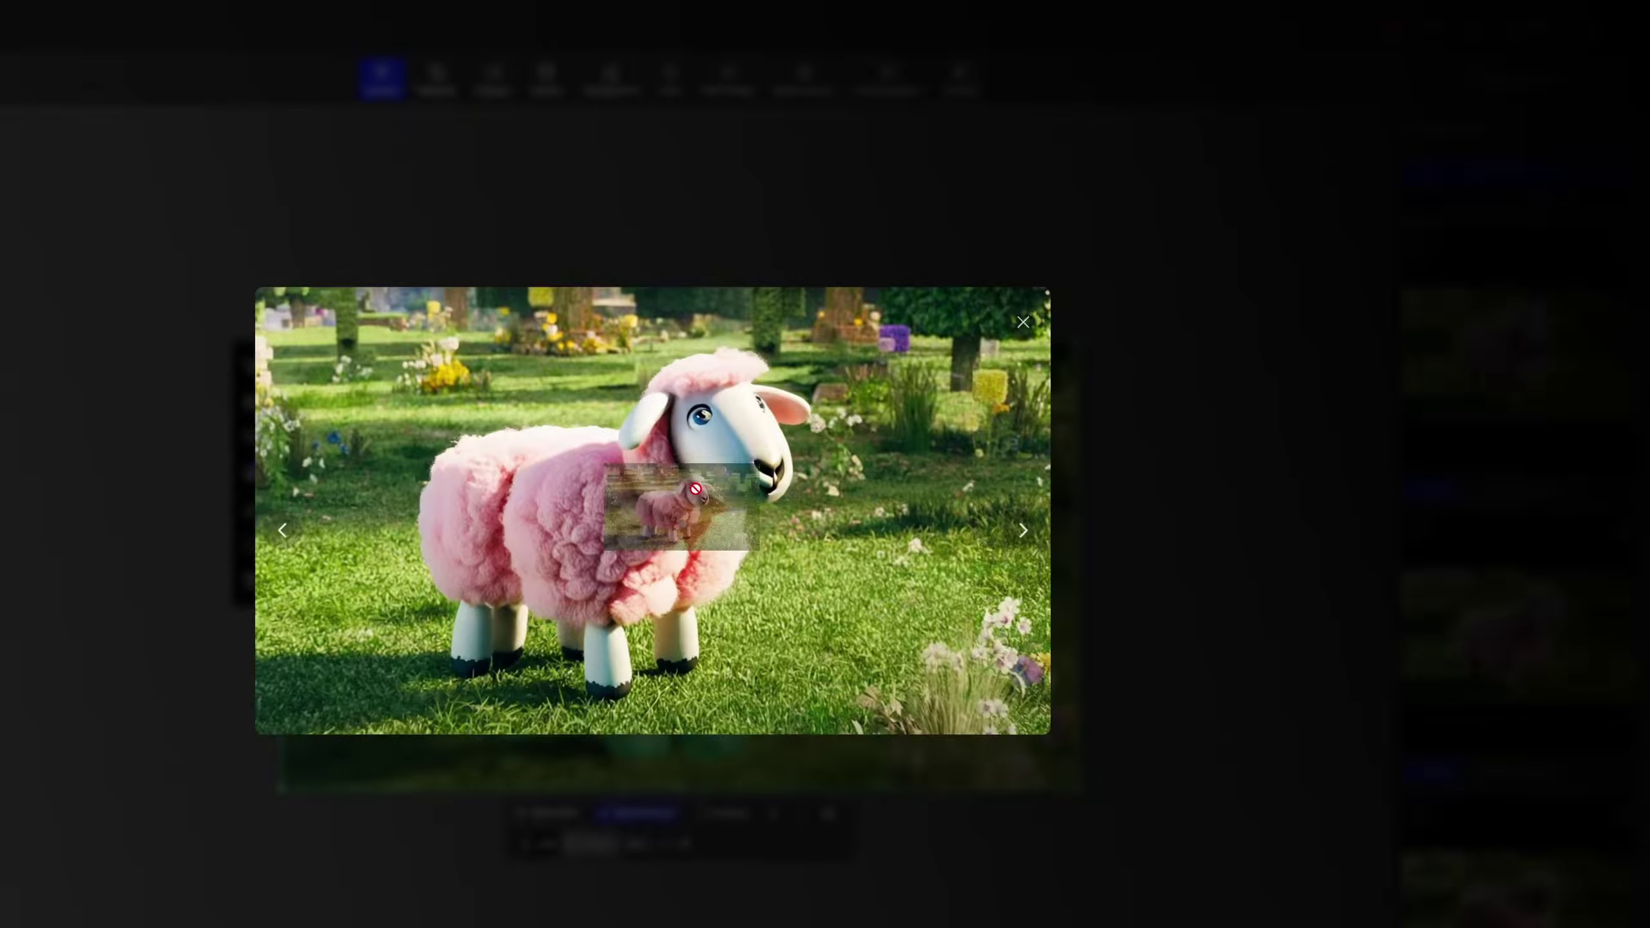
- Erase the mask from the sheep's eye and return to the inpaint settings
left_click(1024, 322)
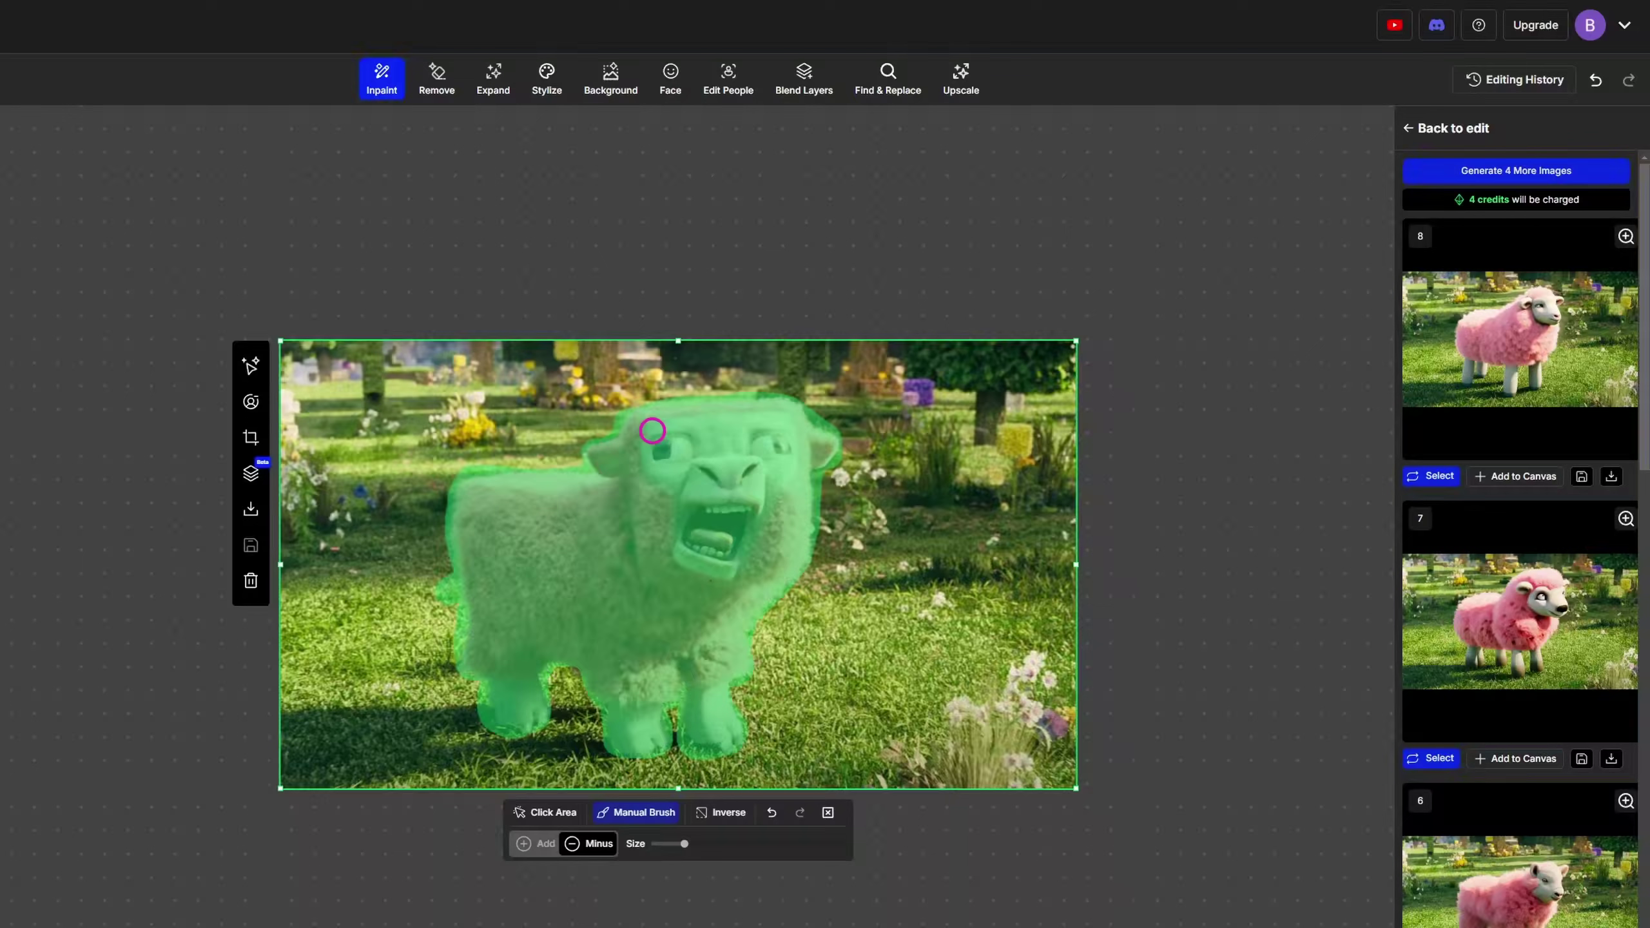
mouse_move(655, 431)
left_mouse_down()
mouse_move(653, 473)
mouse_move(748, 543)
mouse_move(666, 460)
mouse_move(722, 439)
left_mouse_up()
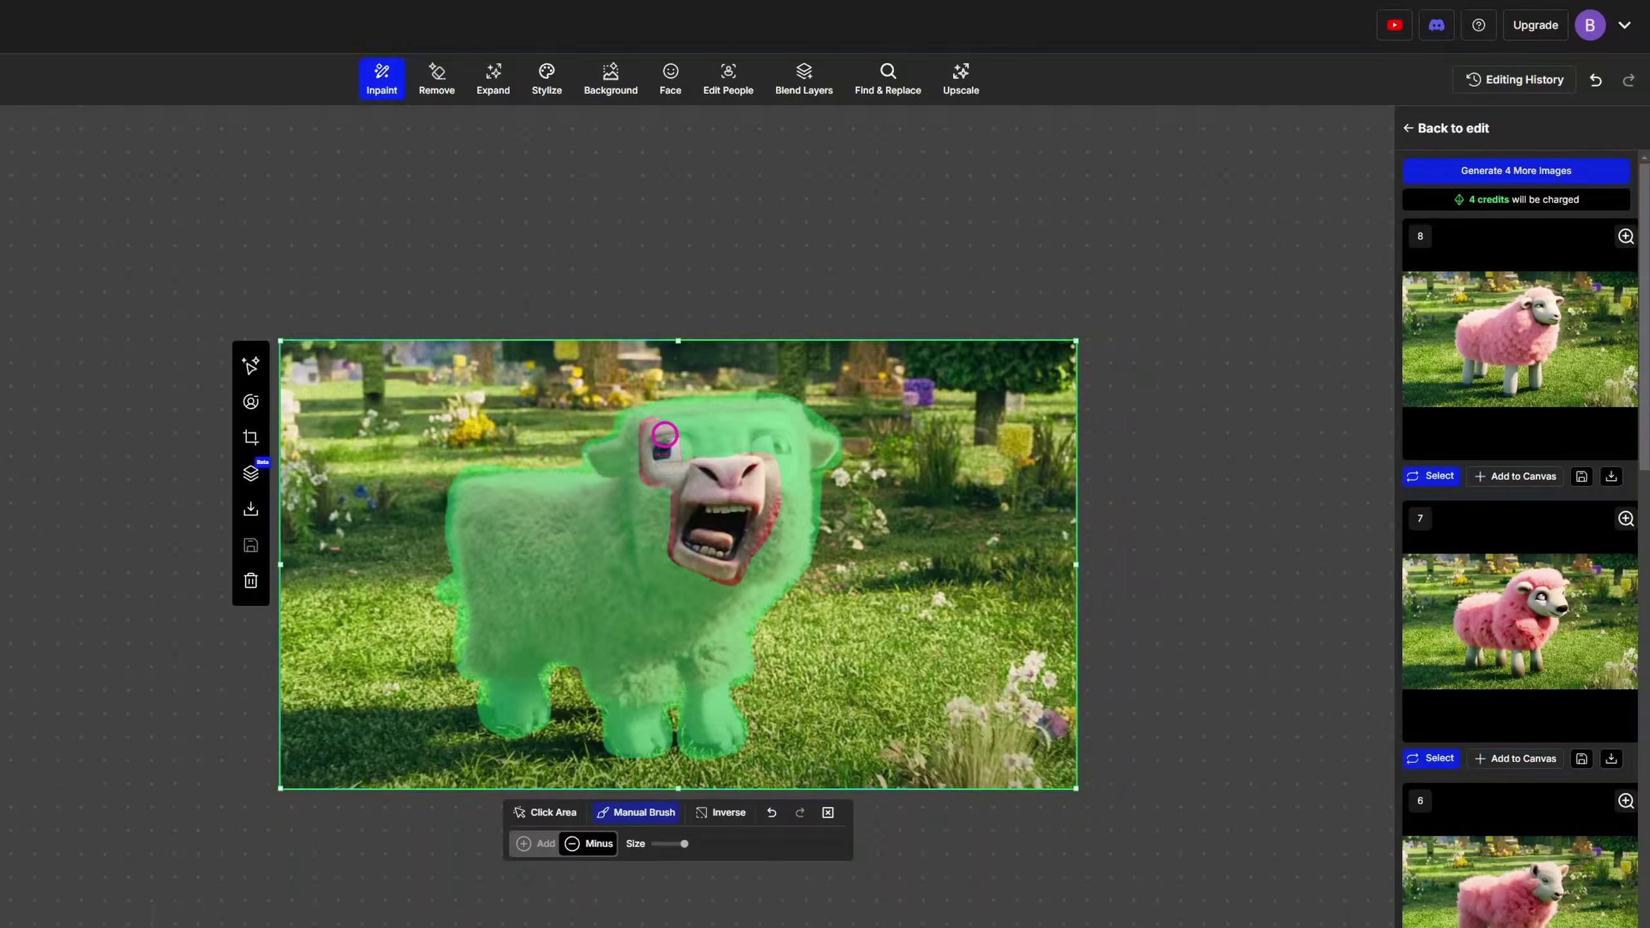
left_click(1415, 129)
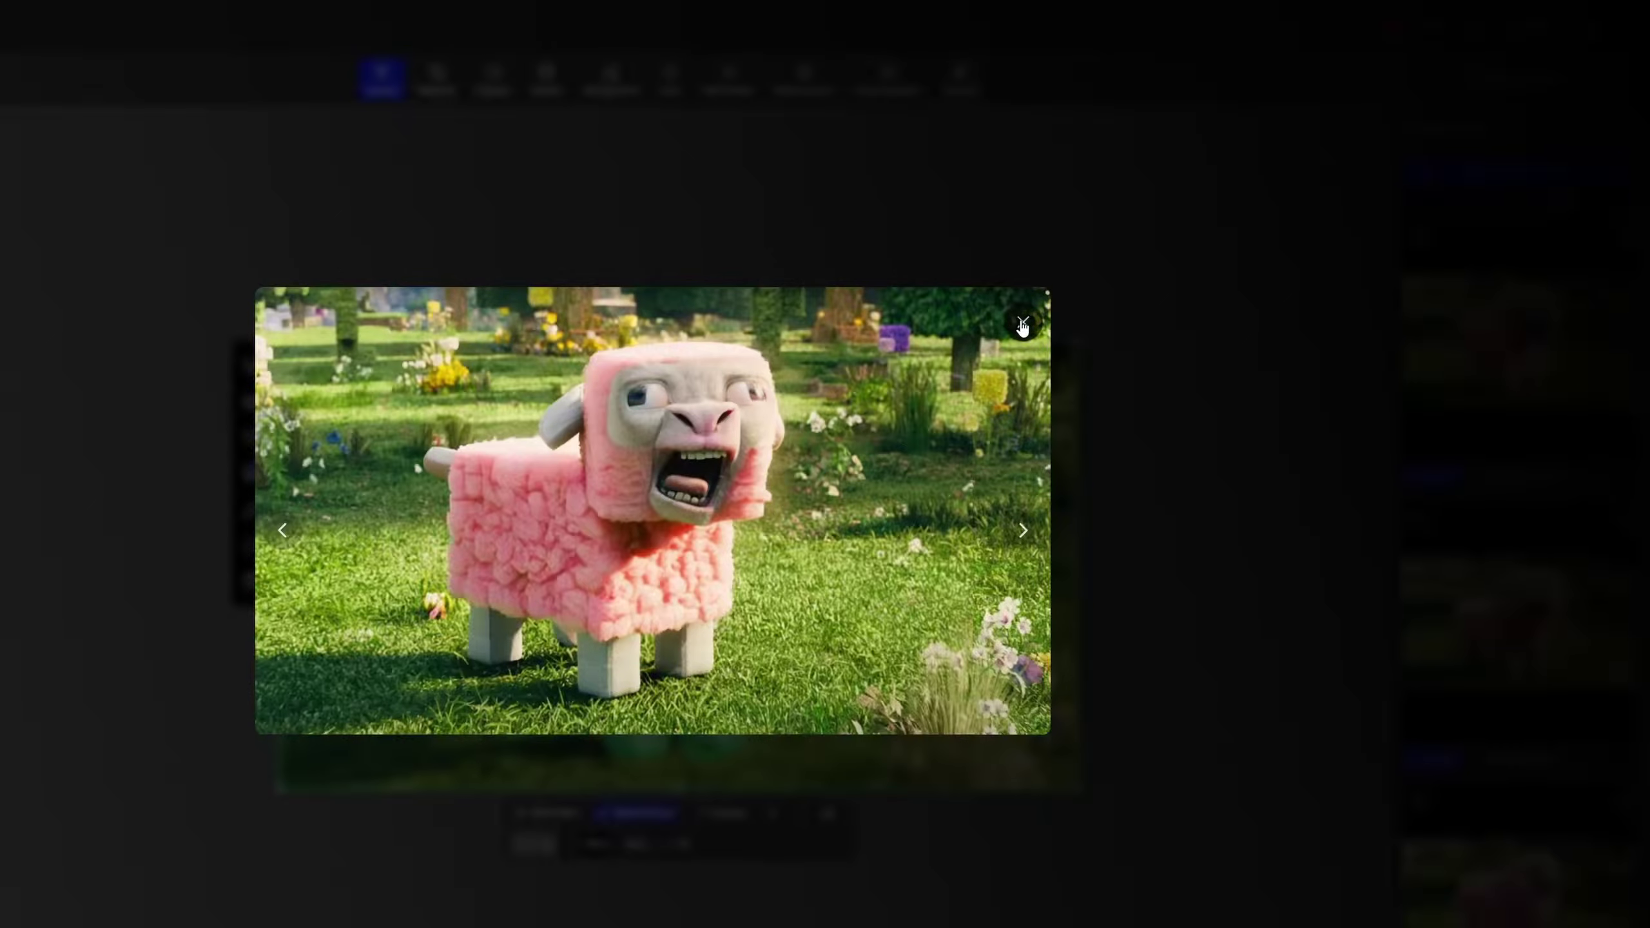
- Review the blocky pink sheep in result 10 enlarged once more
left_click(1023, 325)
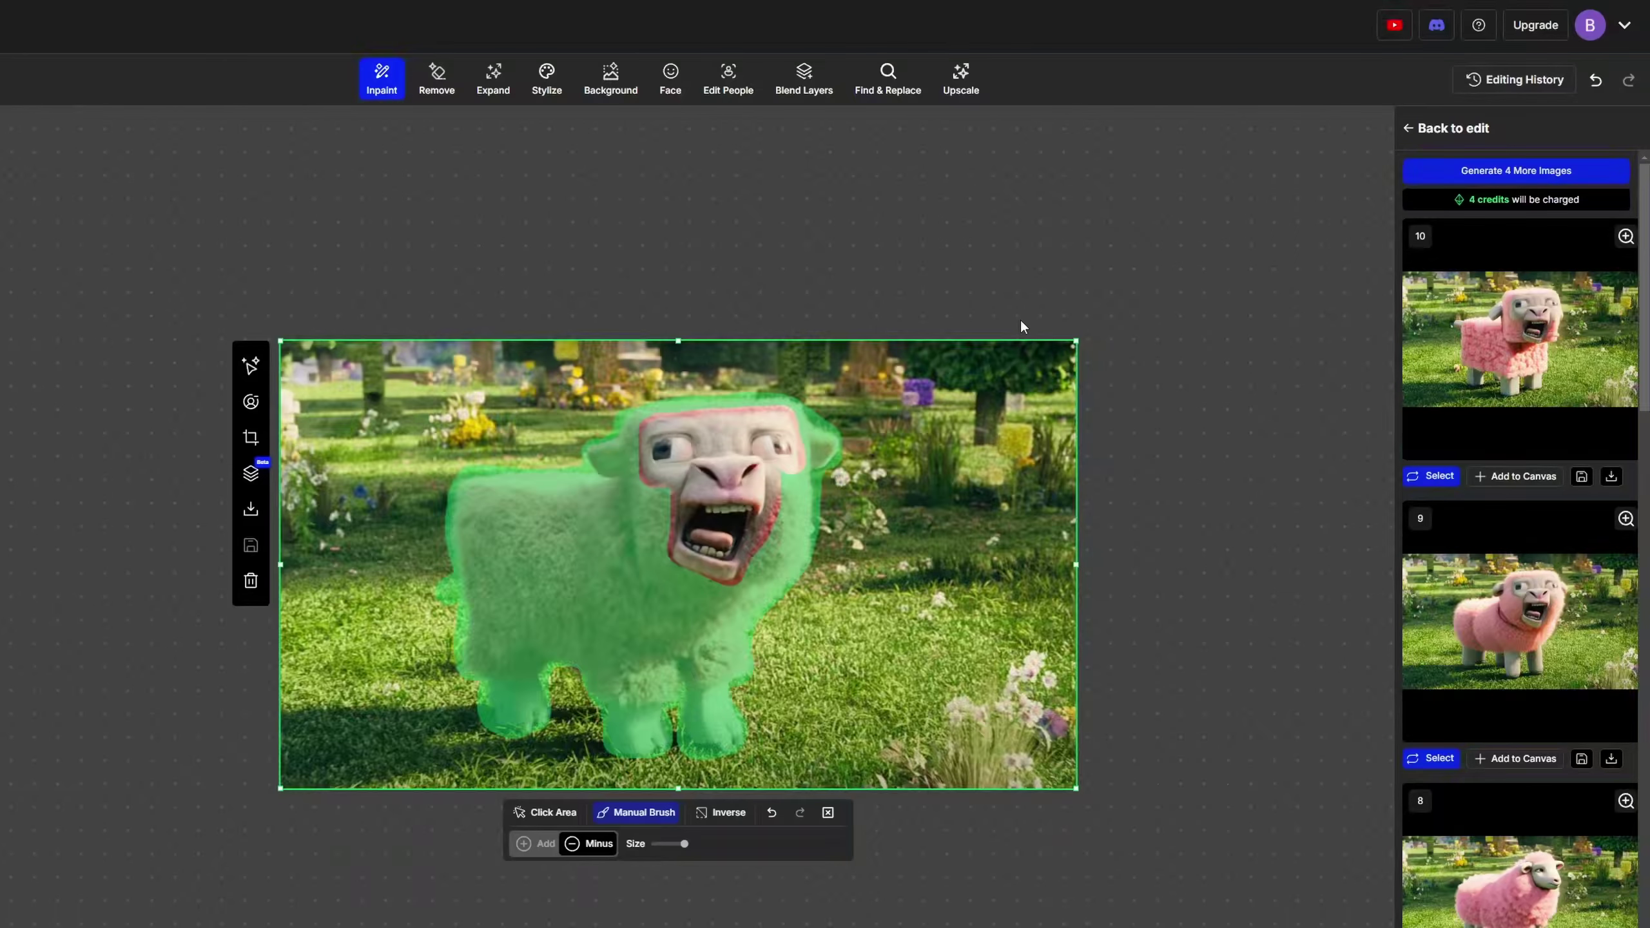
left_click(1560, 391)
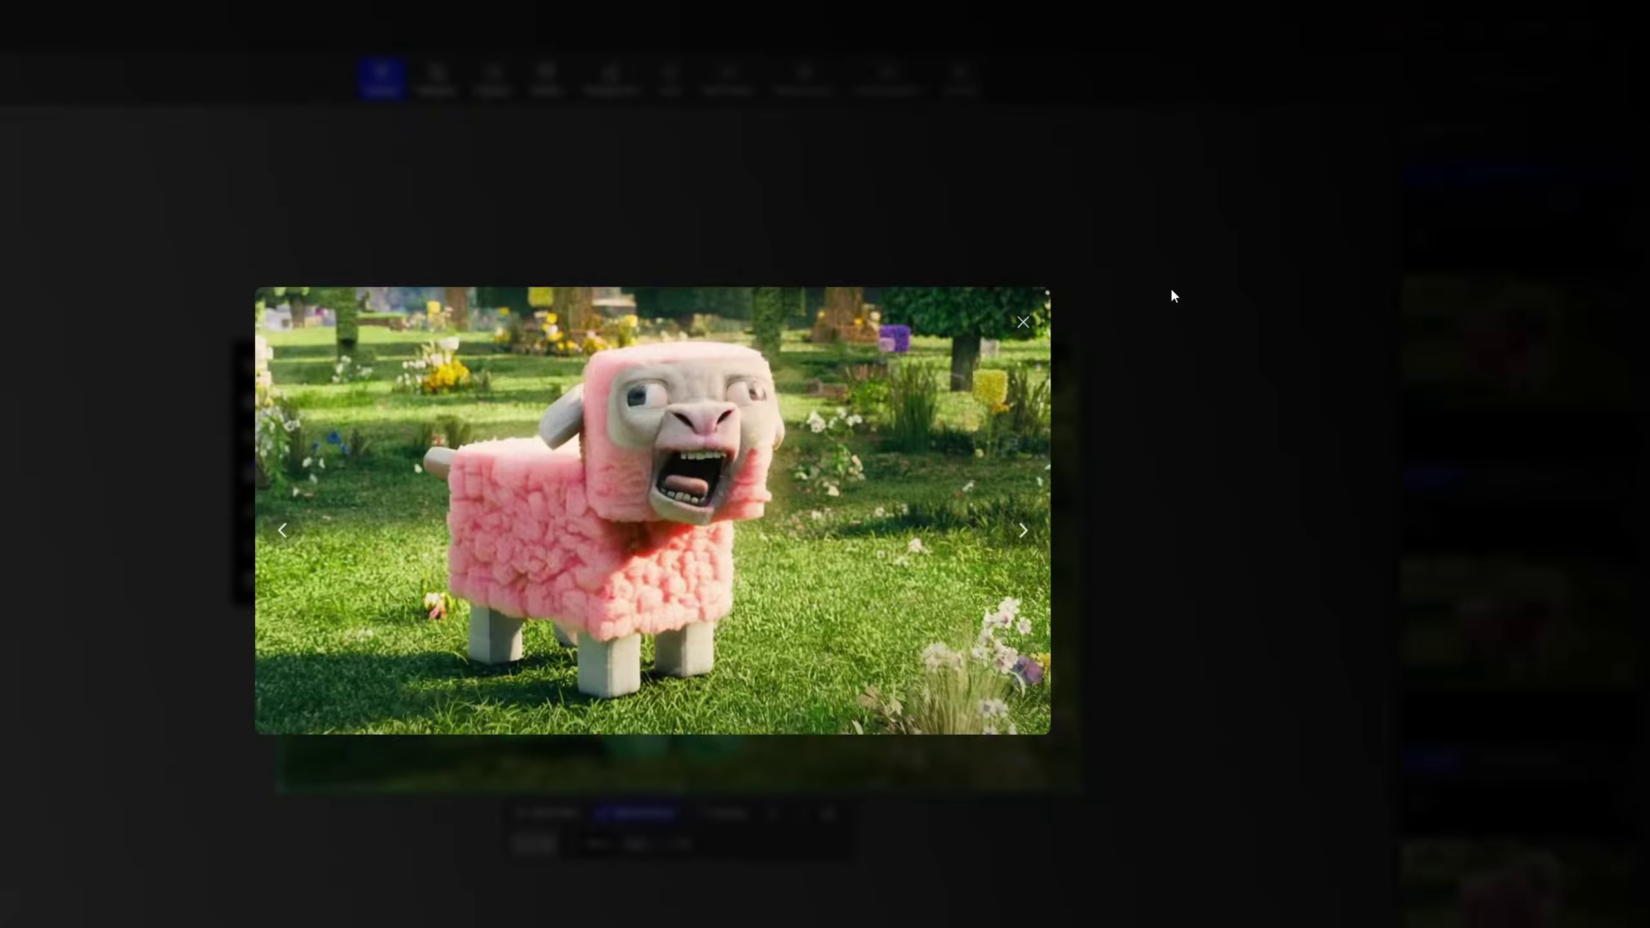
left_click(1025, 330)
- Search Google for 'minecraft pink sheep' and remove the pink sheep reference from Image Guidance
left_click(1409, 128)
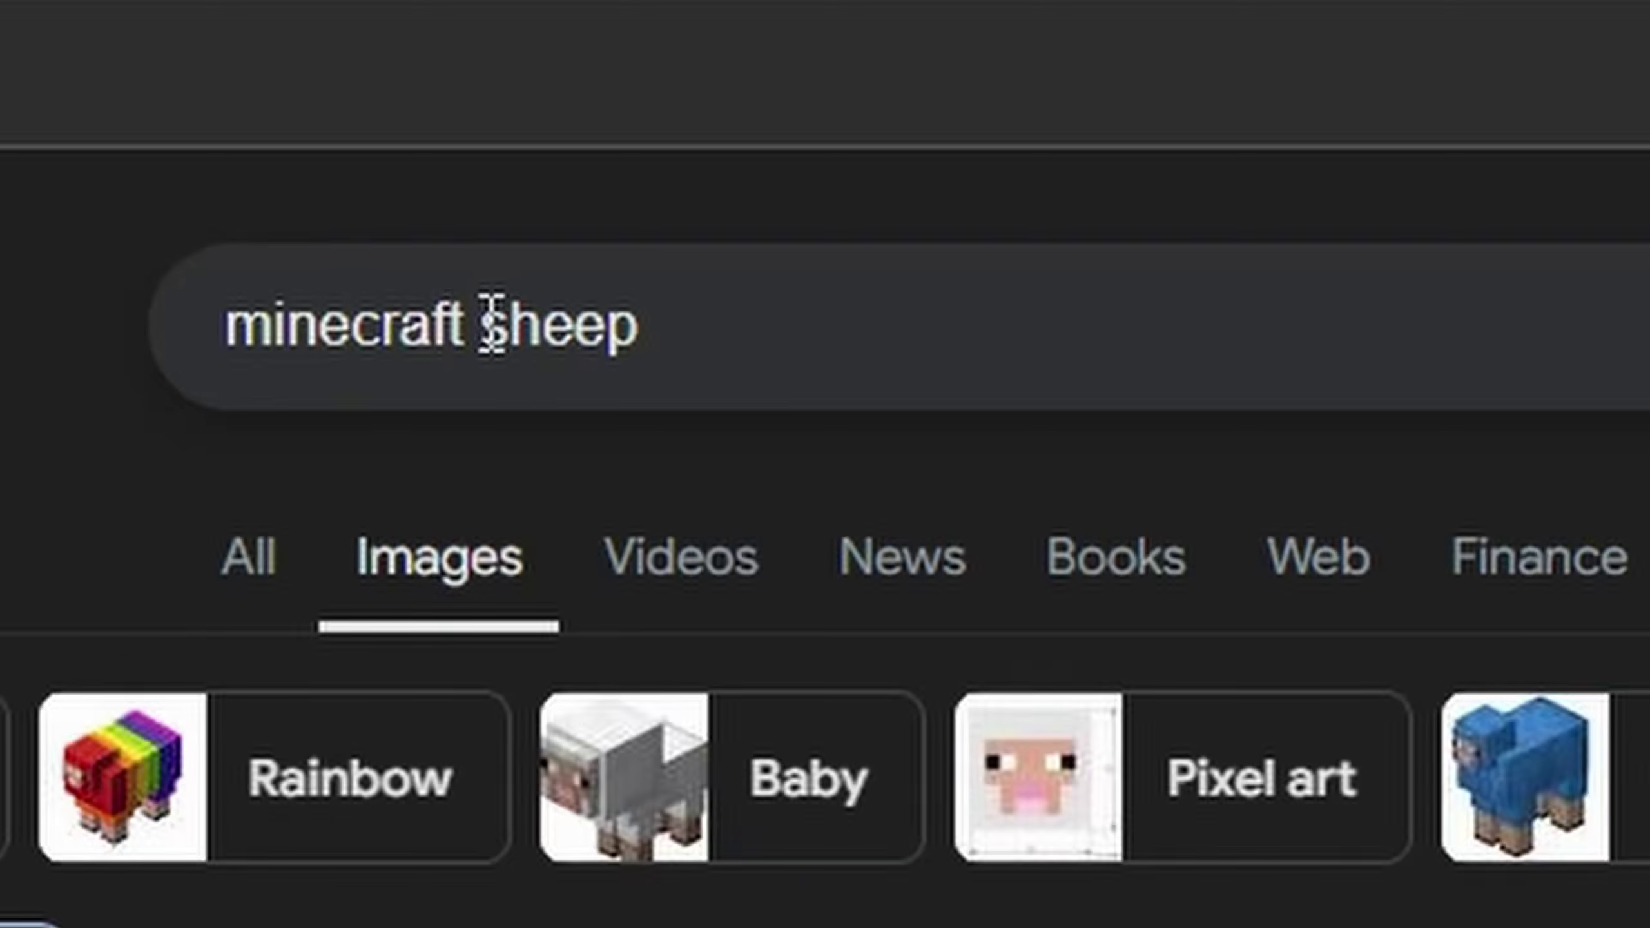
left_click(479, 325)
type("pinksheep")
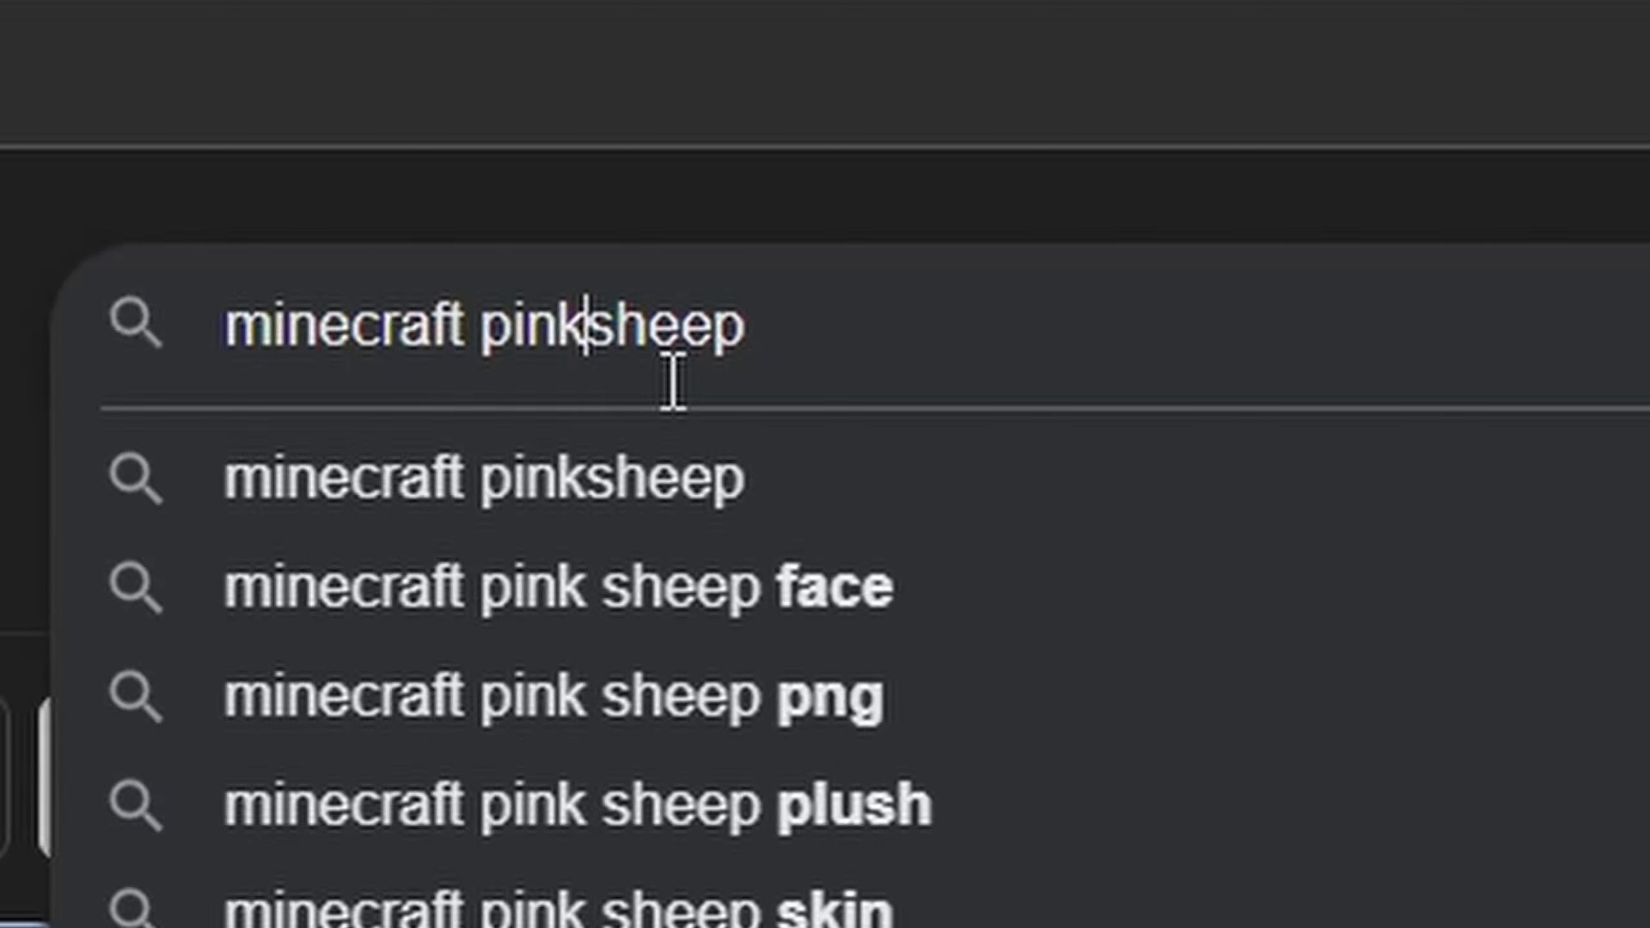
key("Return")
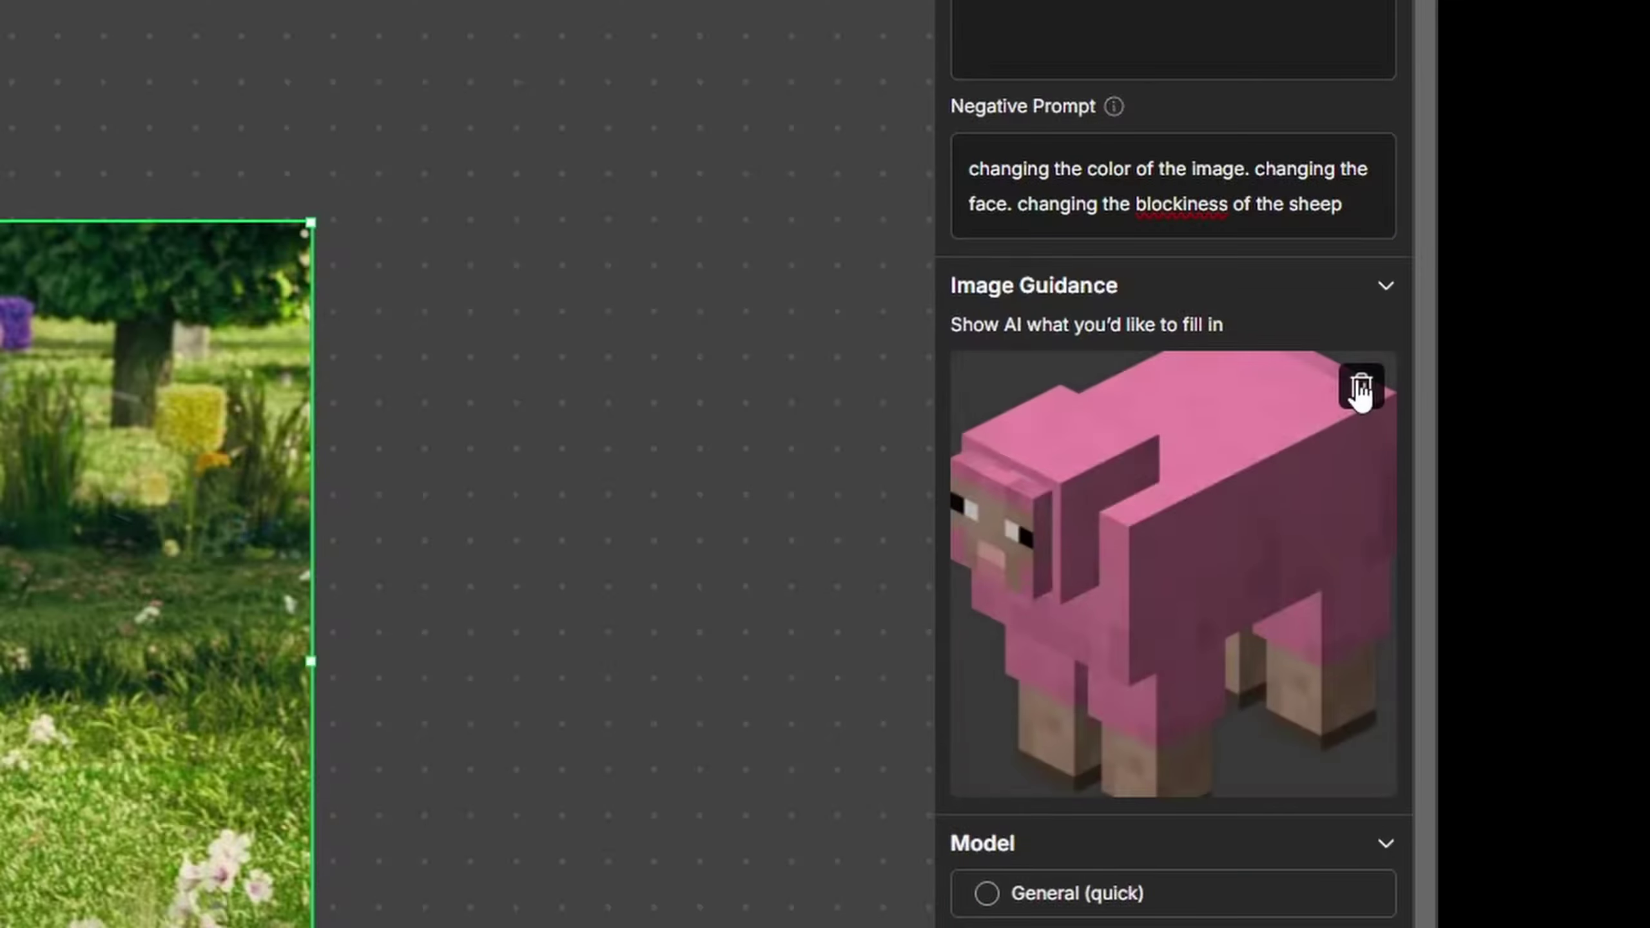
left_click(1362, 386)
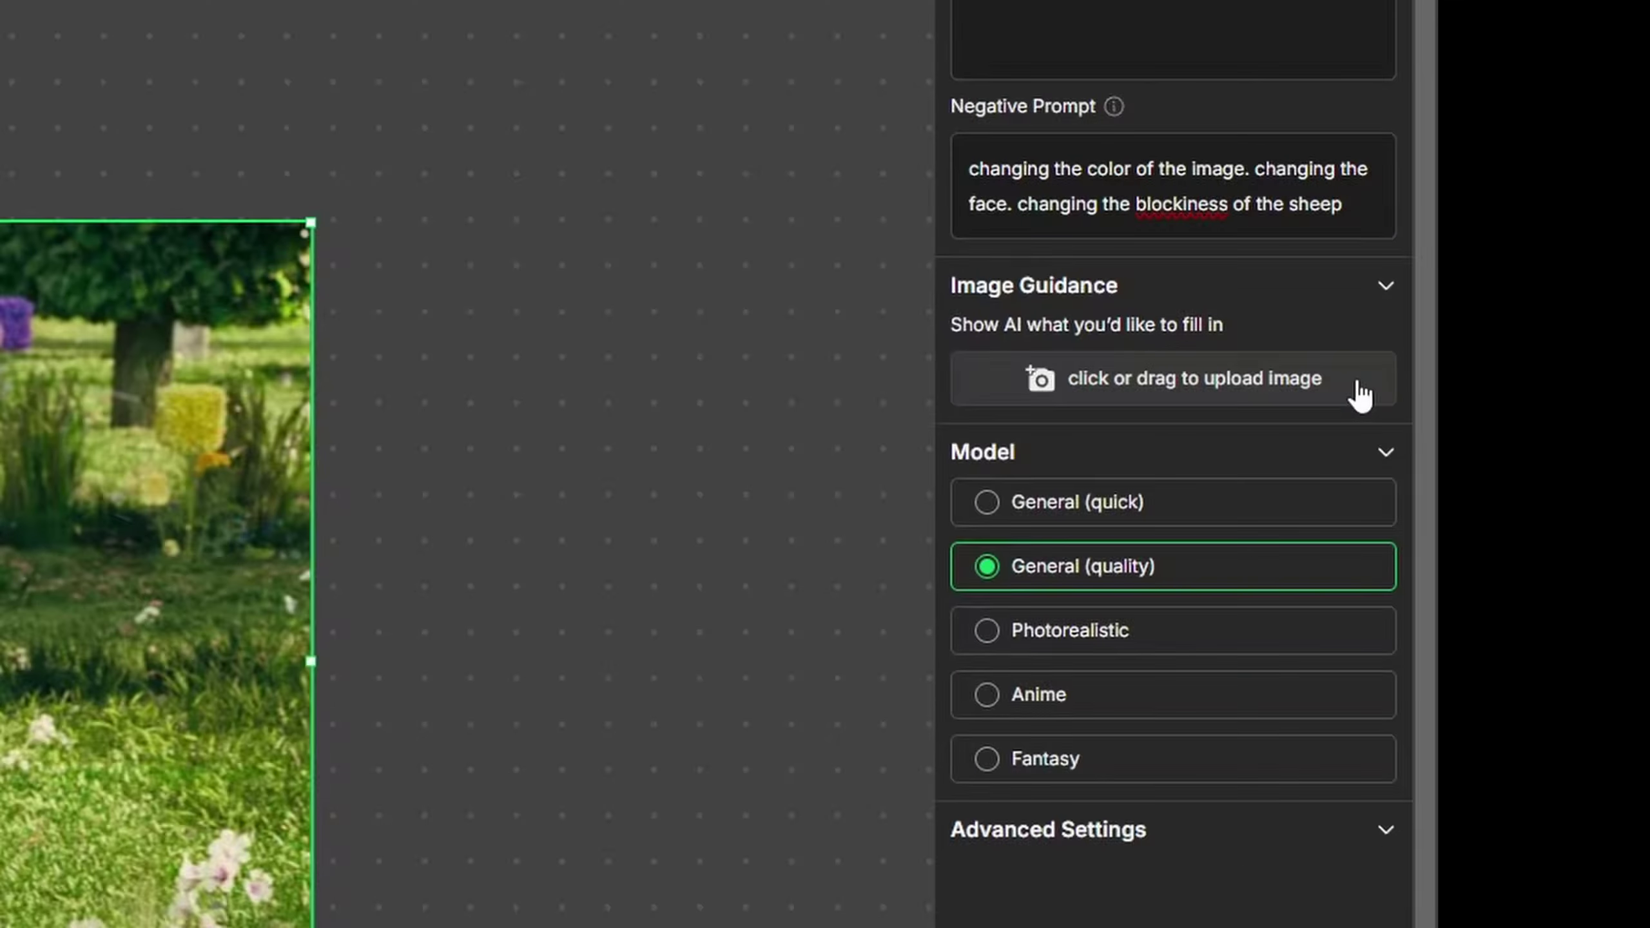
left_click(1160, 39)
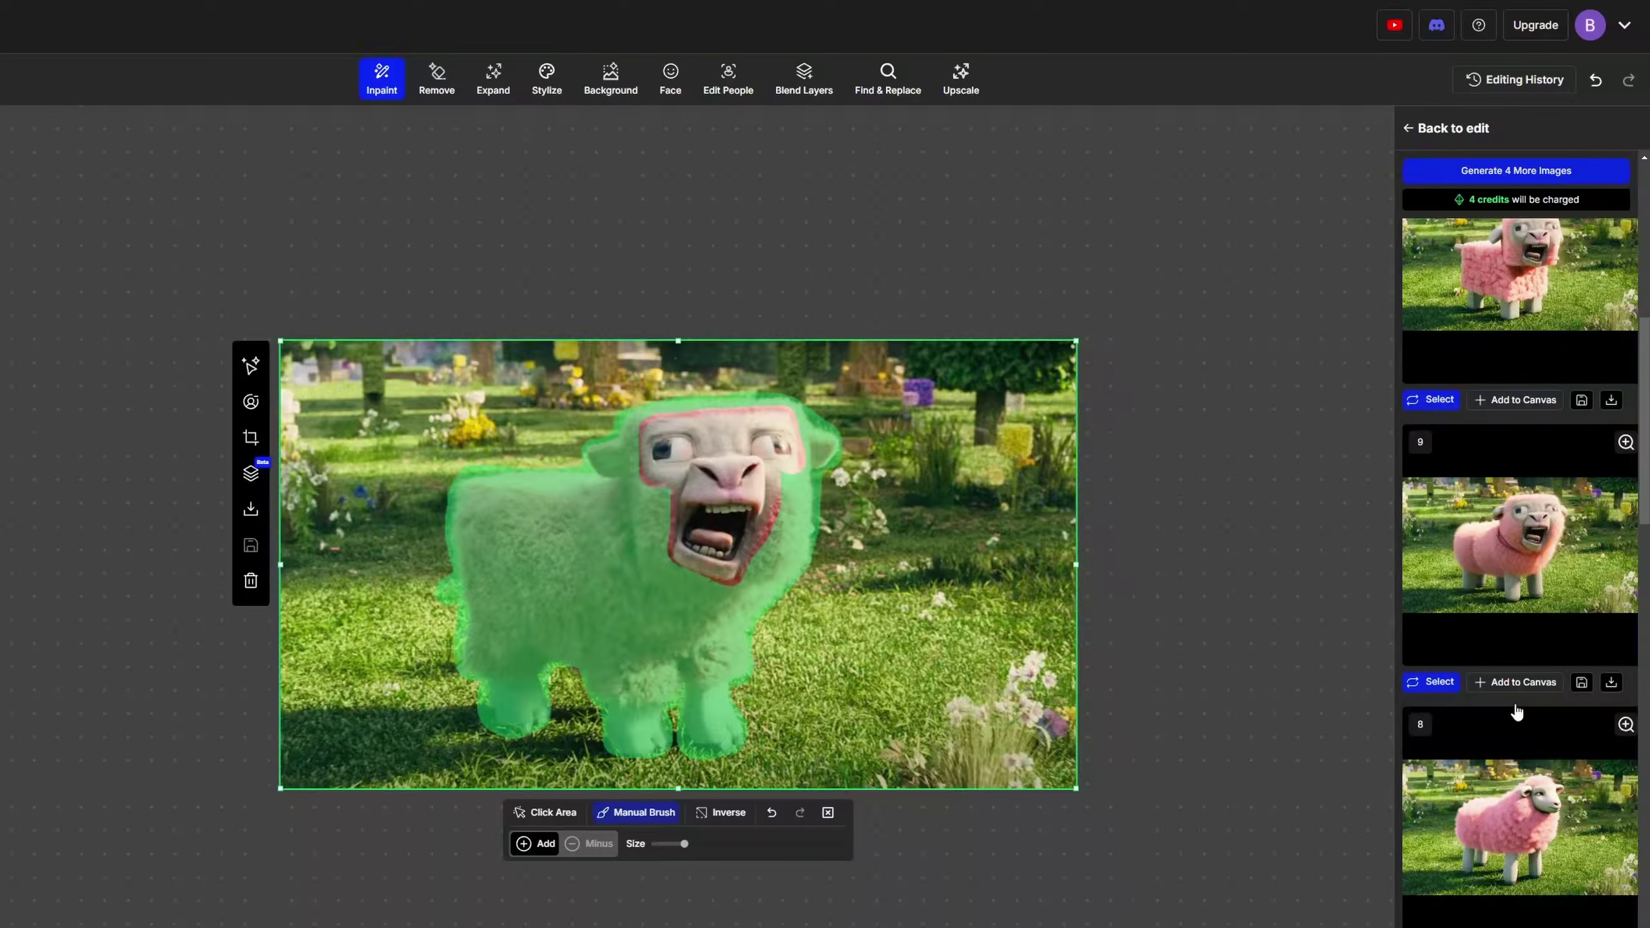
scroll(1535, 581, "down", 3)
left_click(1547, 852)
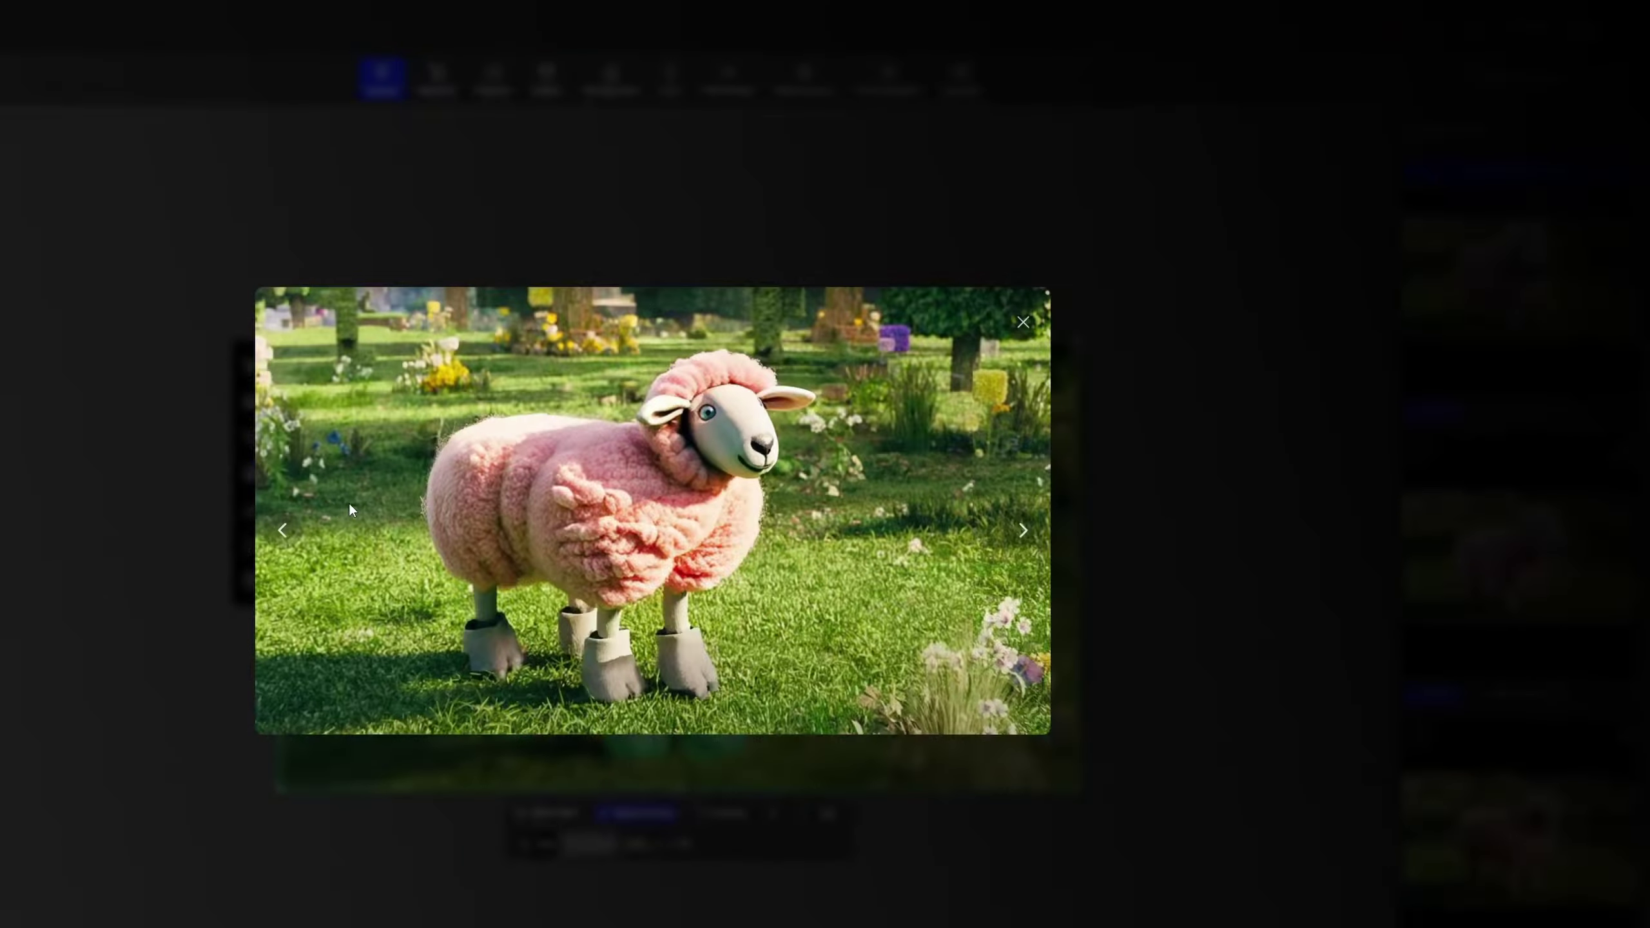
left_click(284, 530)
left_click(286, 531)
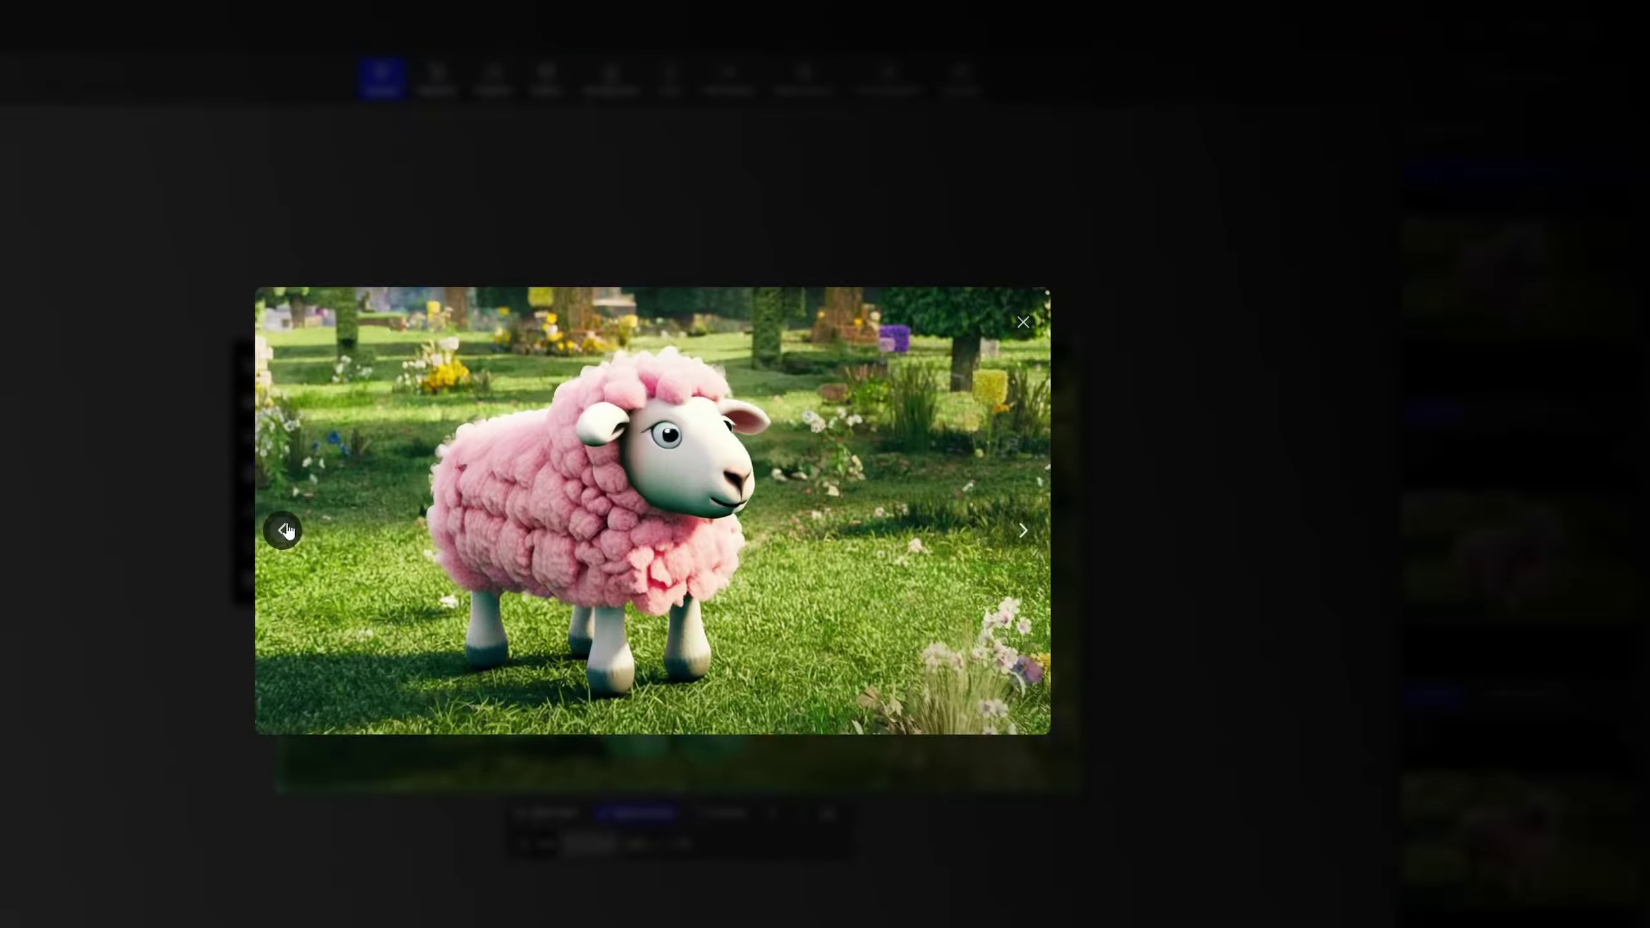
left_click(286, 530)
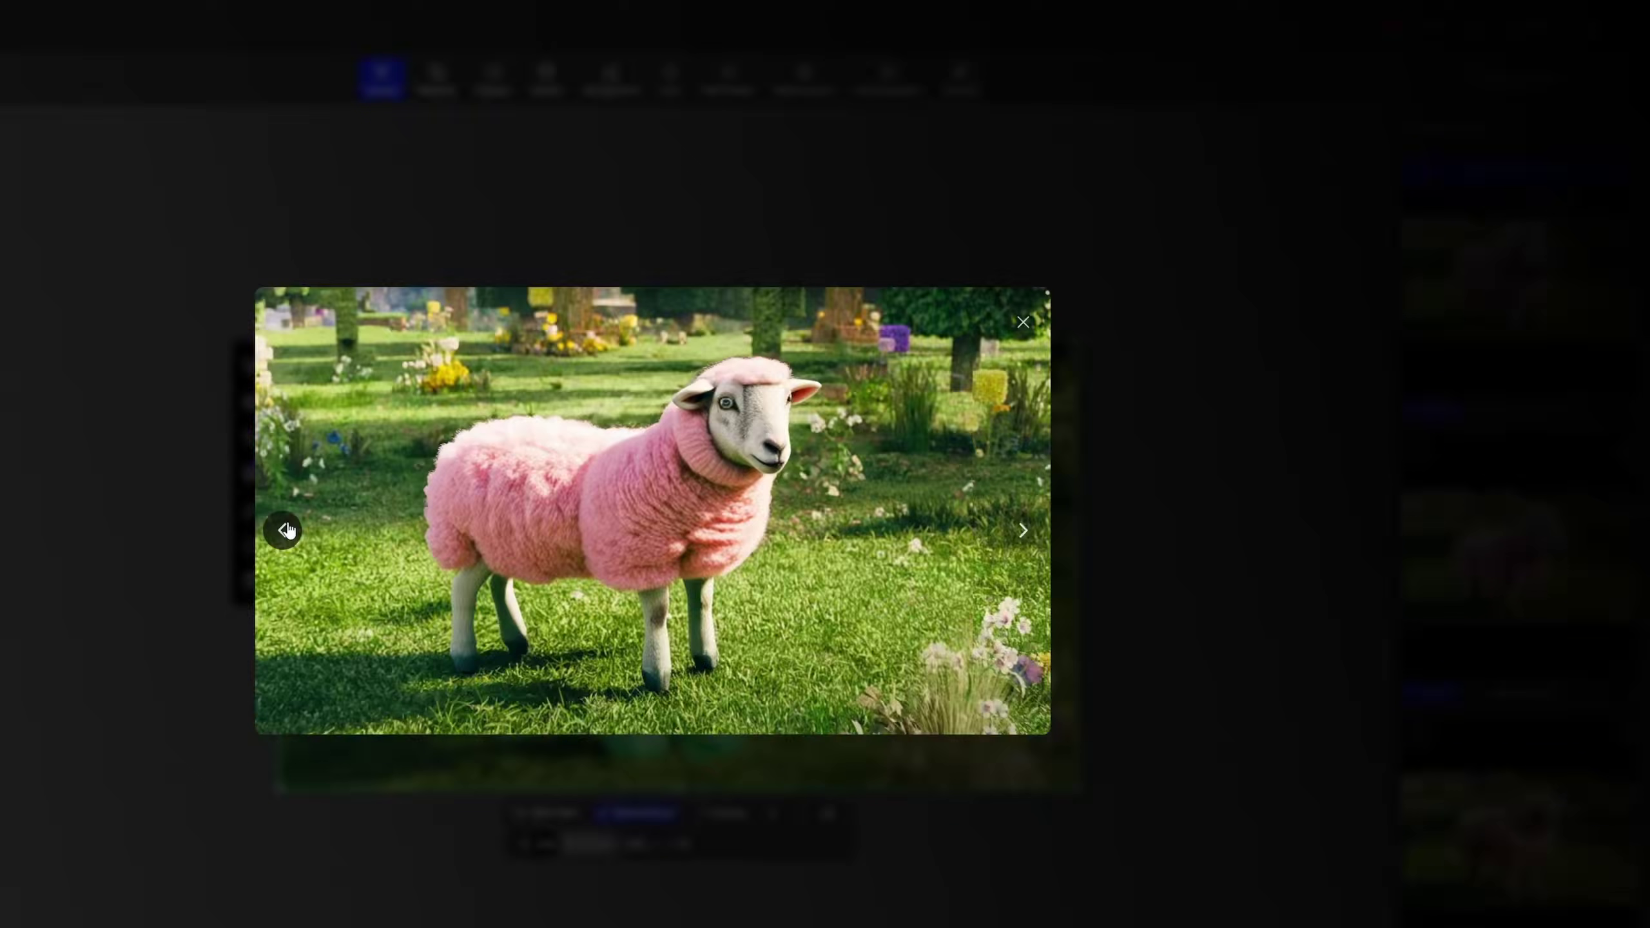
left_click(286, 531)
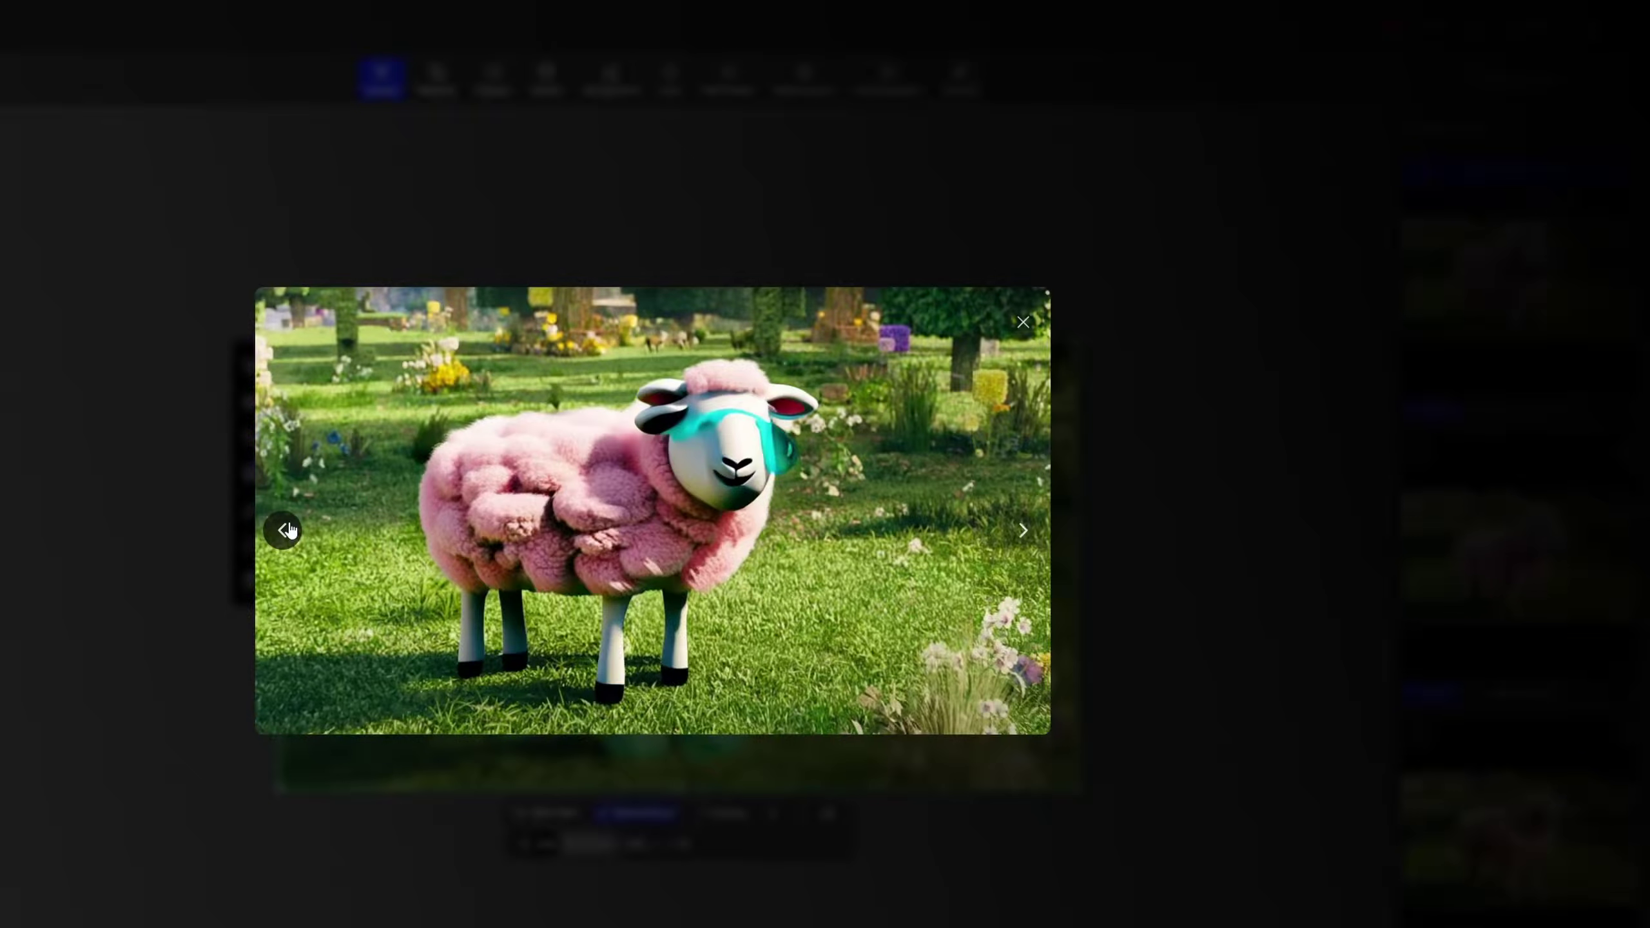
left_click(287, 530)
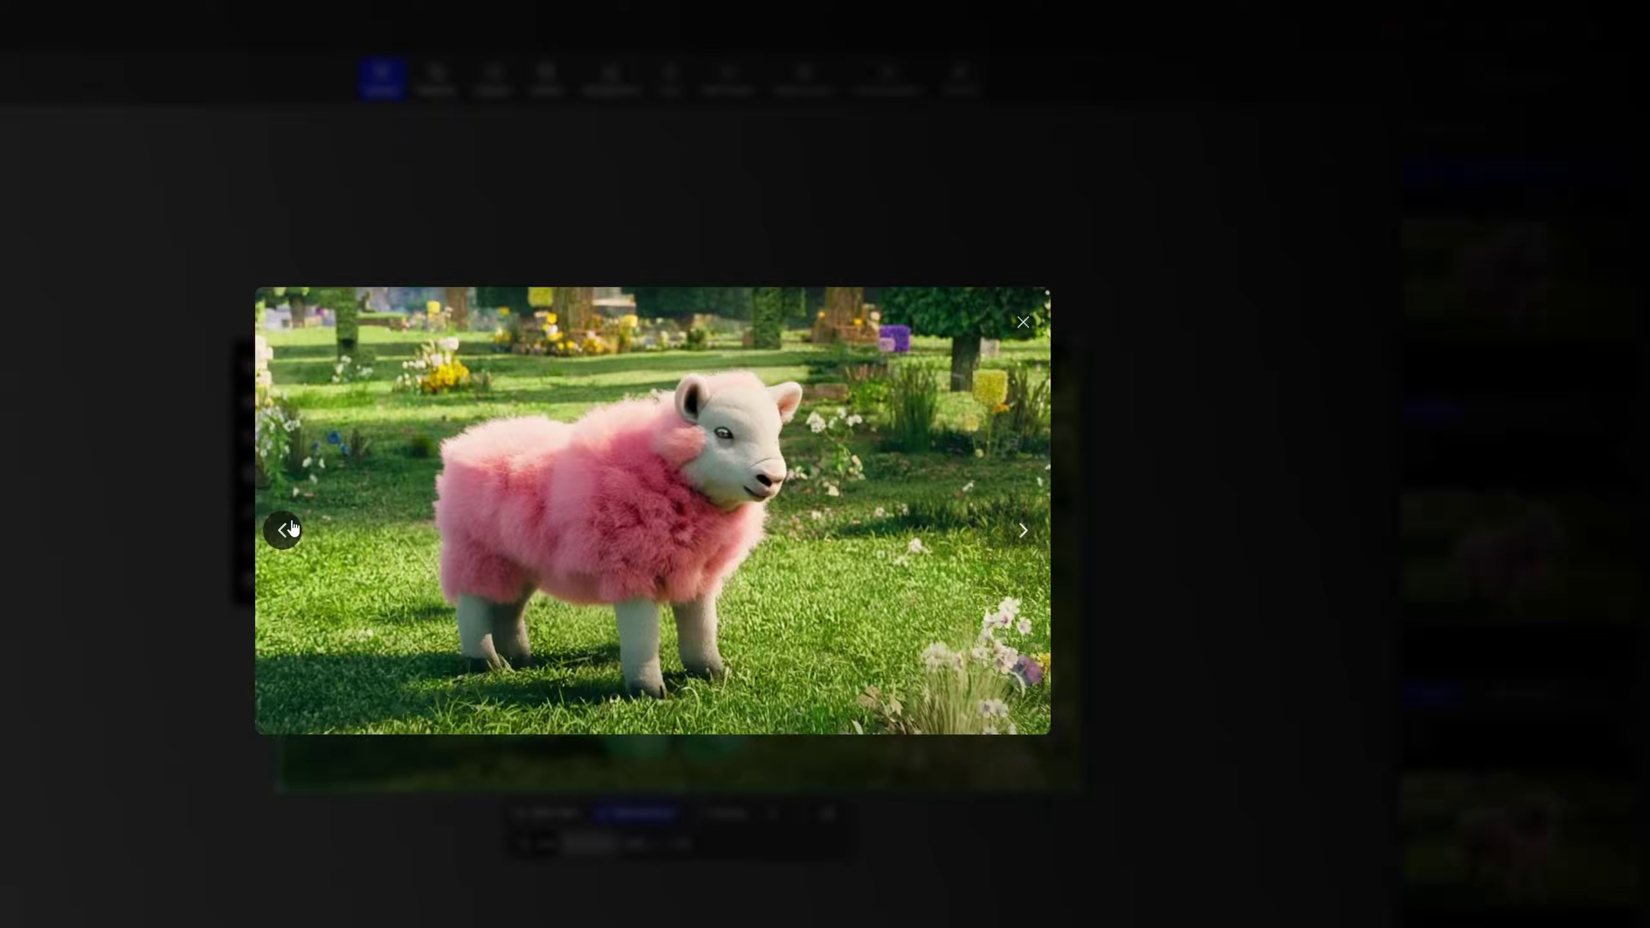
left_click(289, 529)
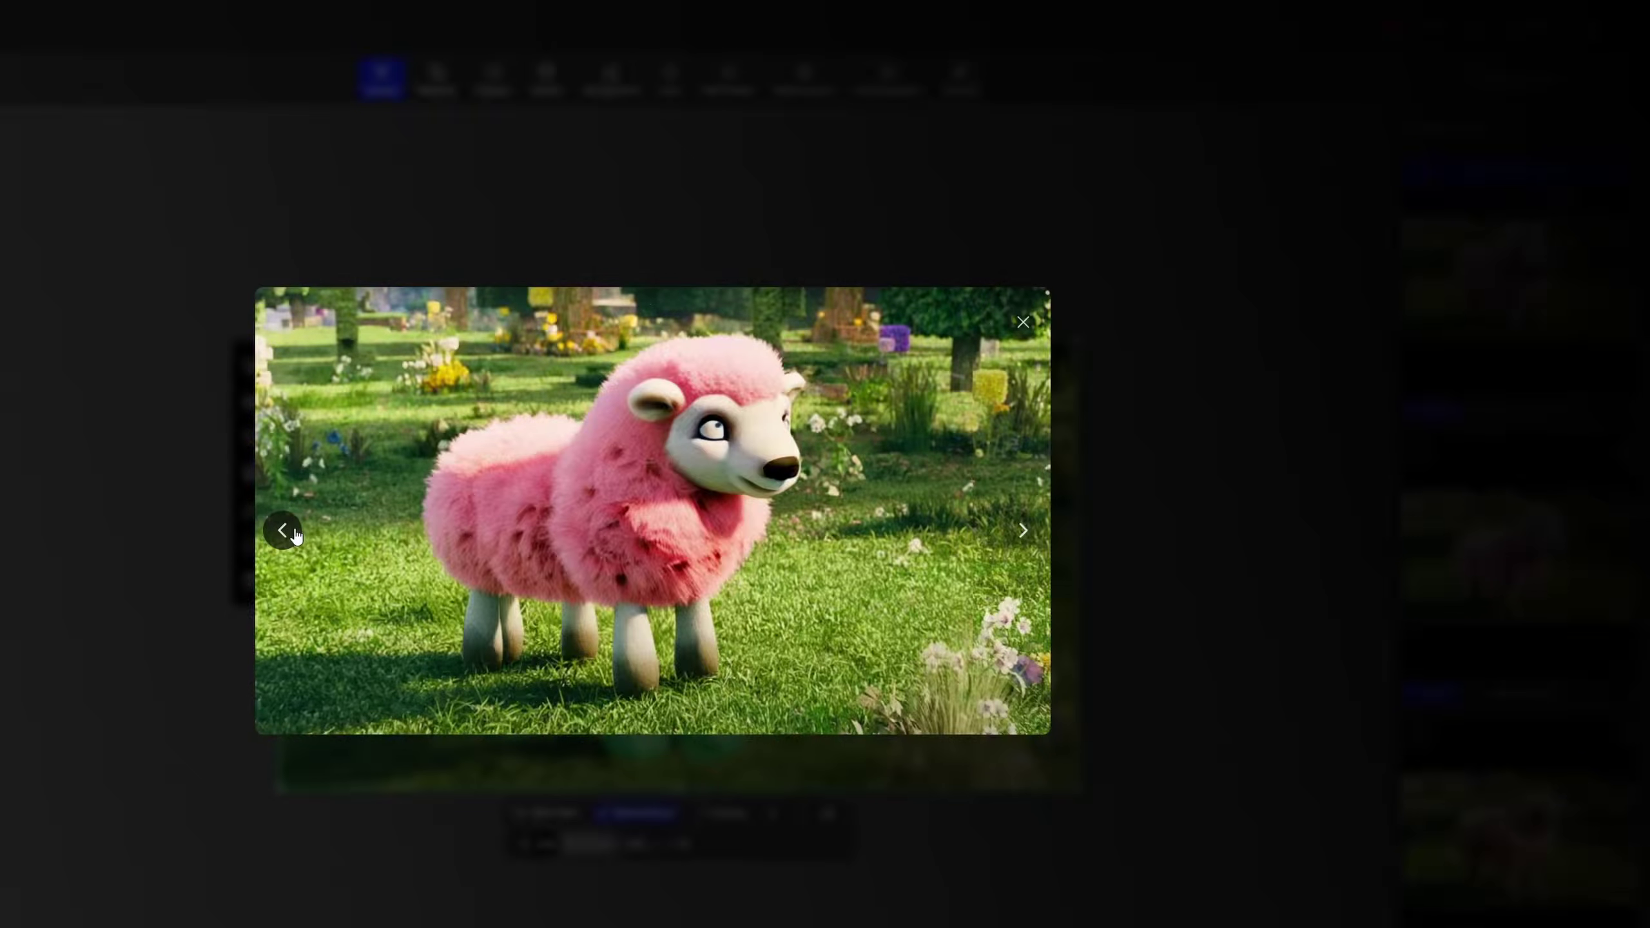
left_click(292, 534)
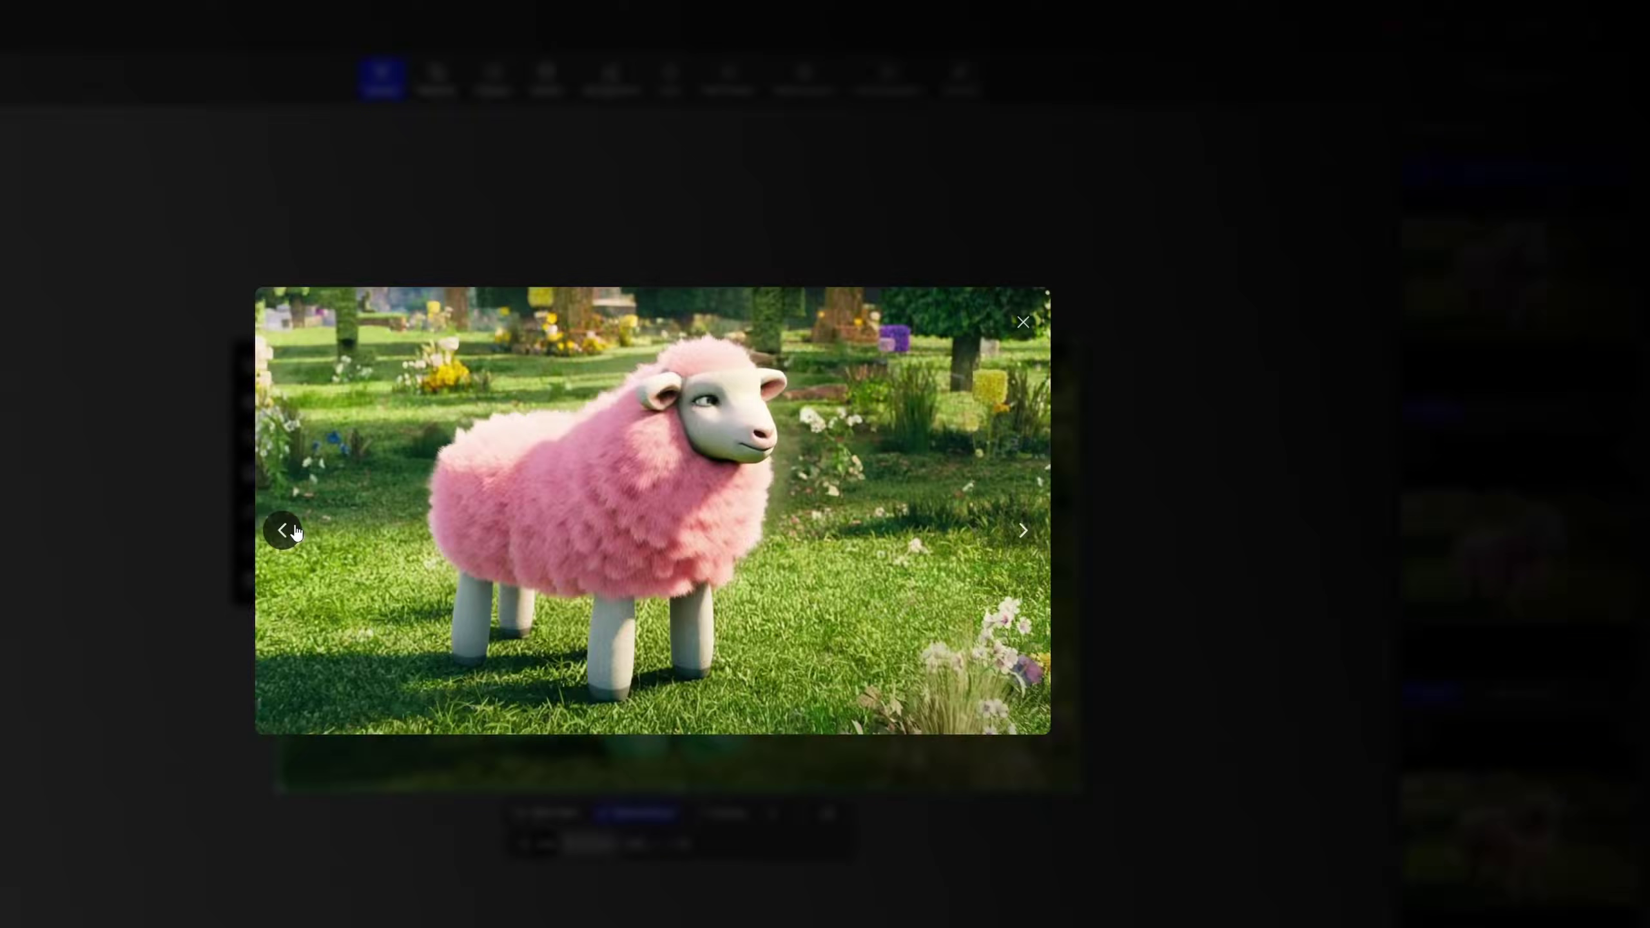
left_click(289, 529)
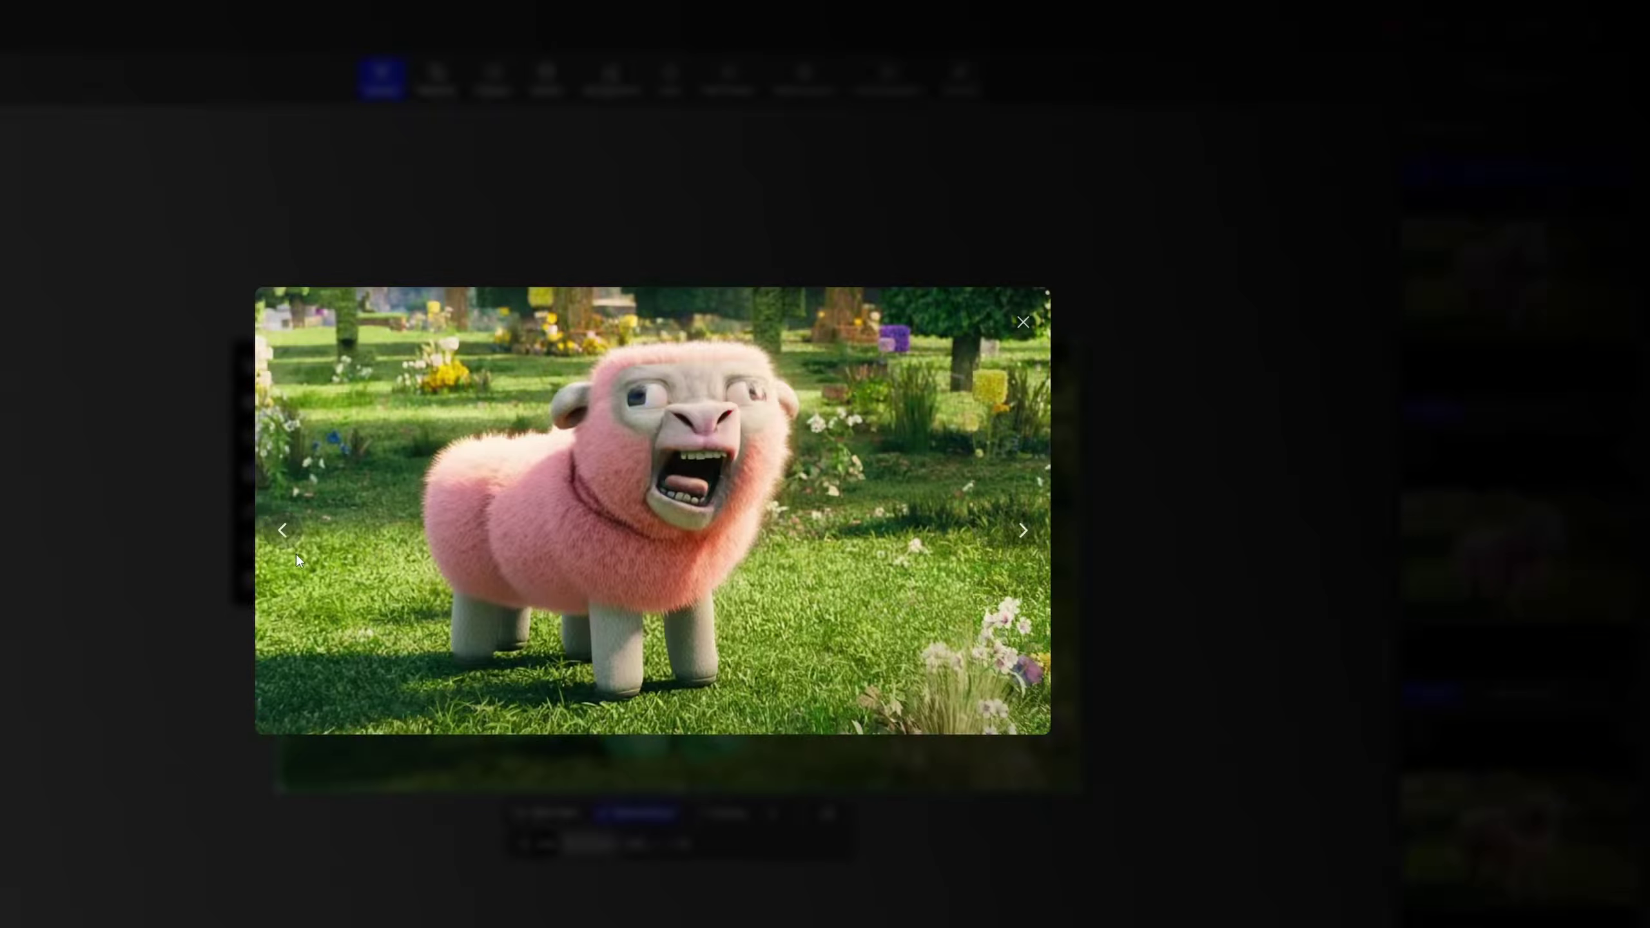
left_click(284, 534)
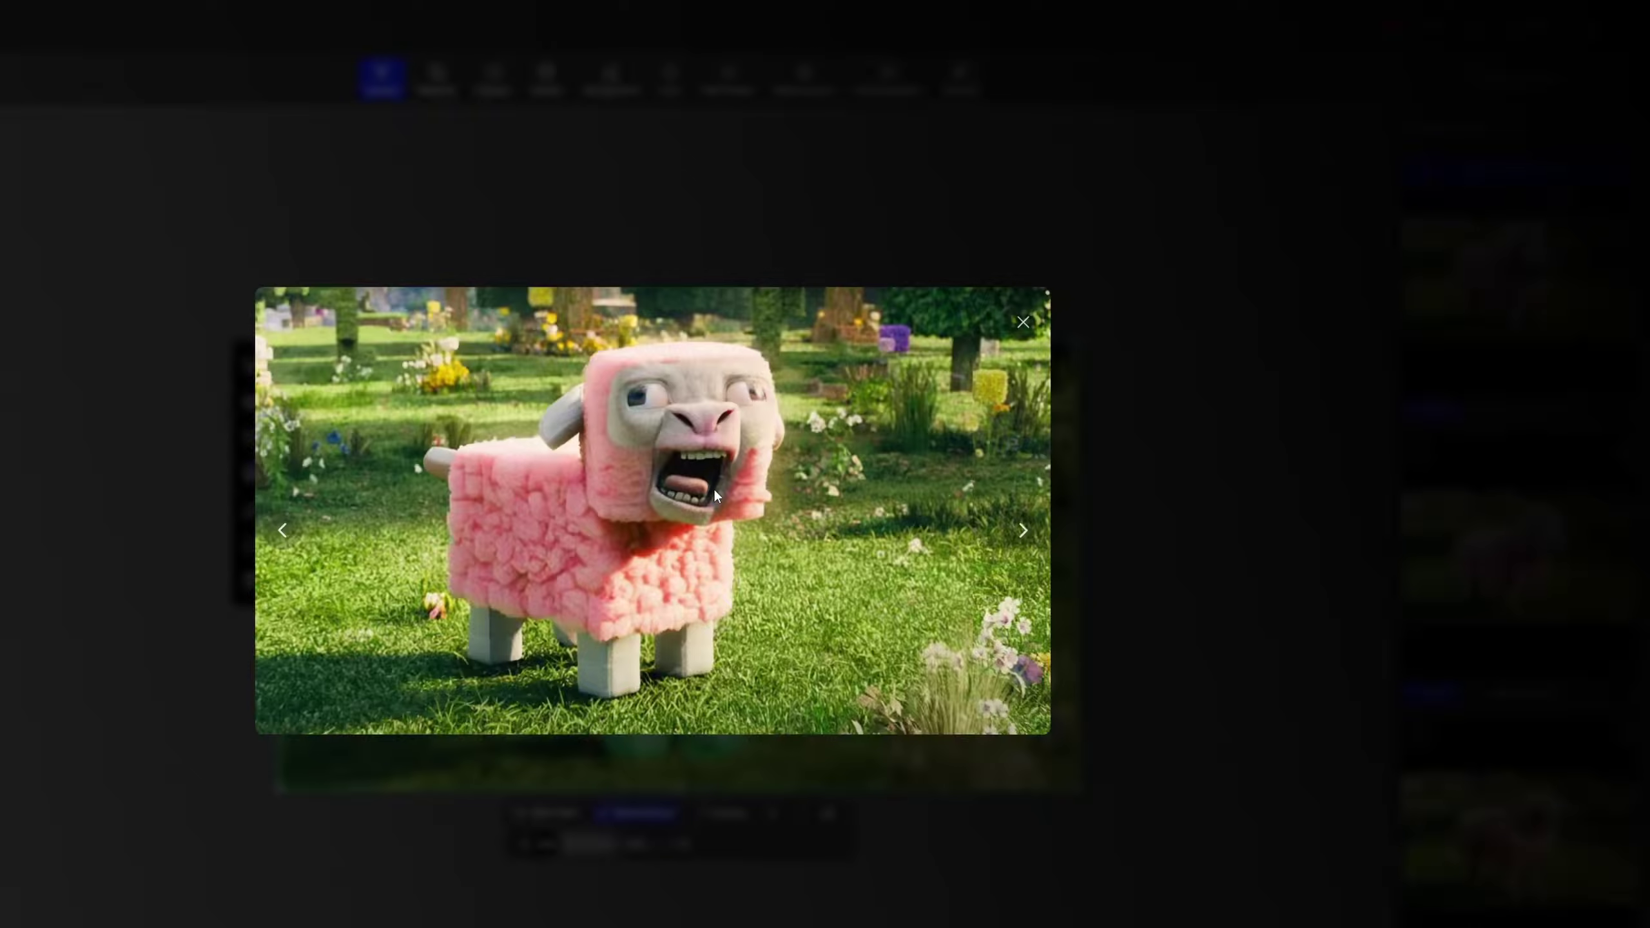
left_click(284, 531)
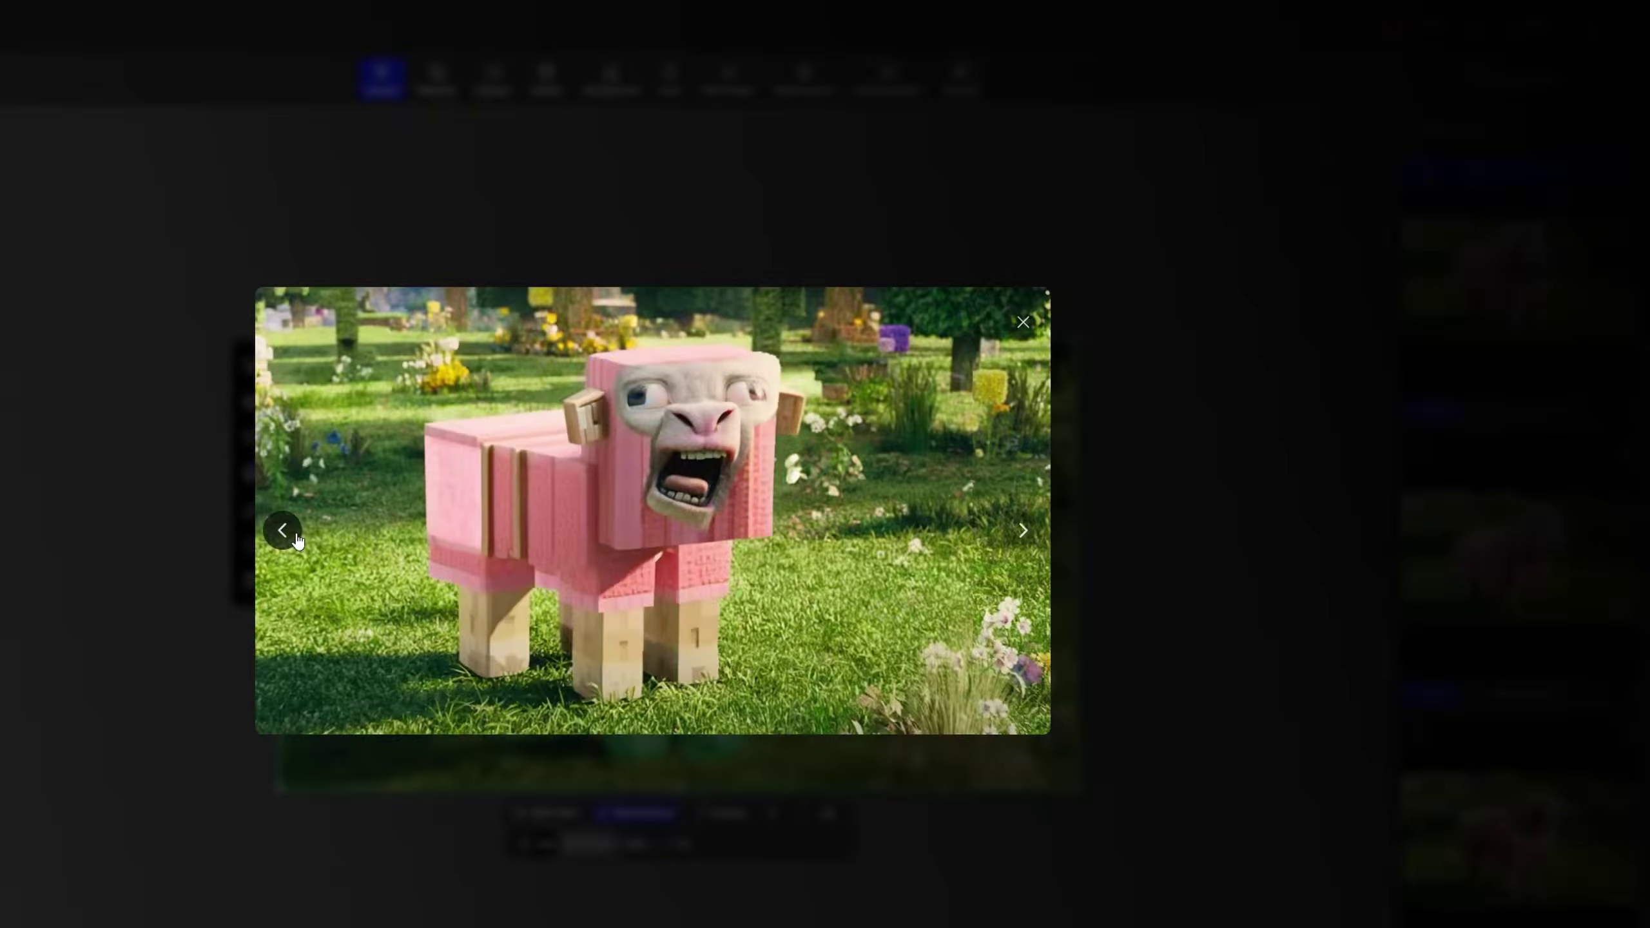
left_click(286, 533)
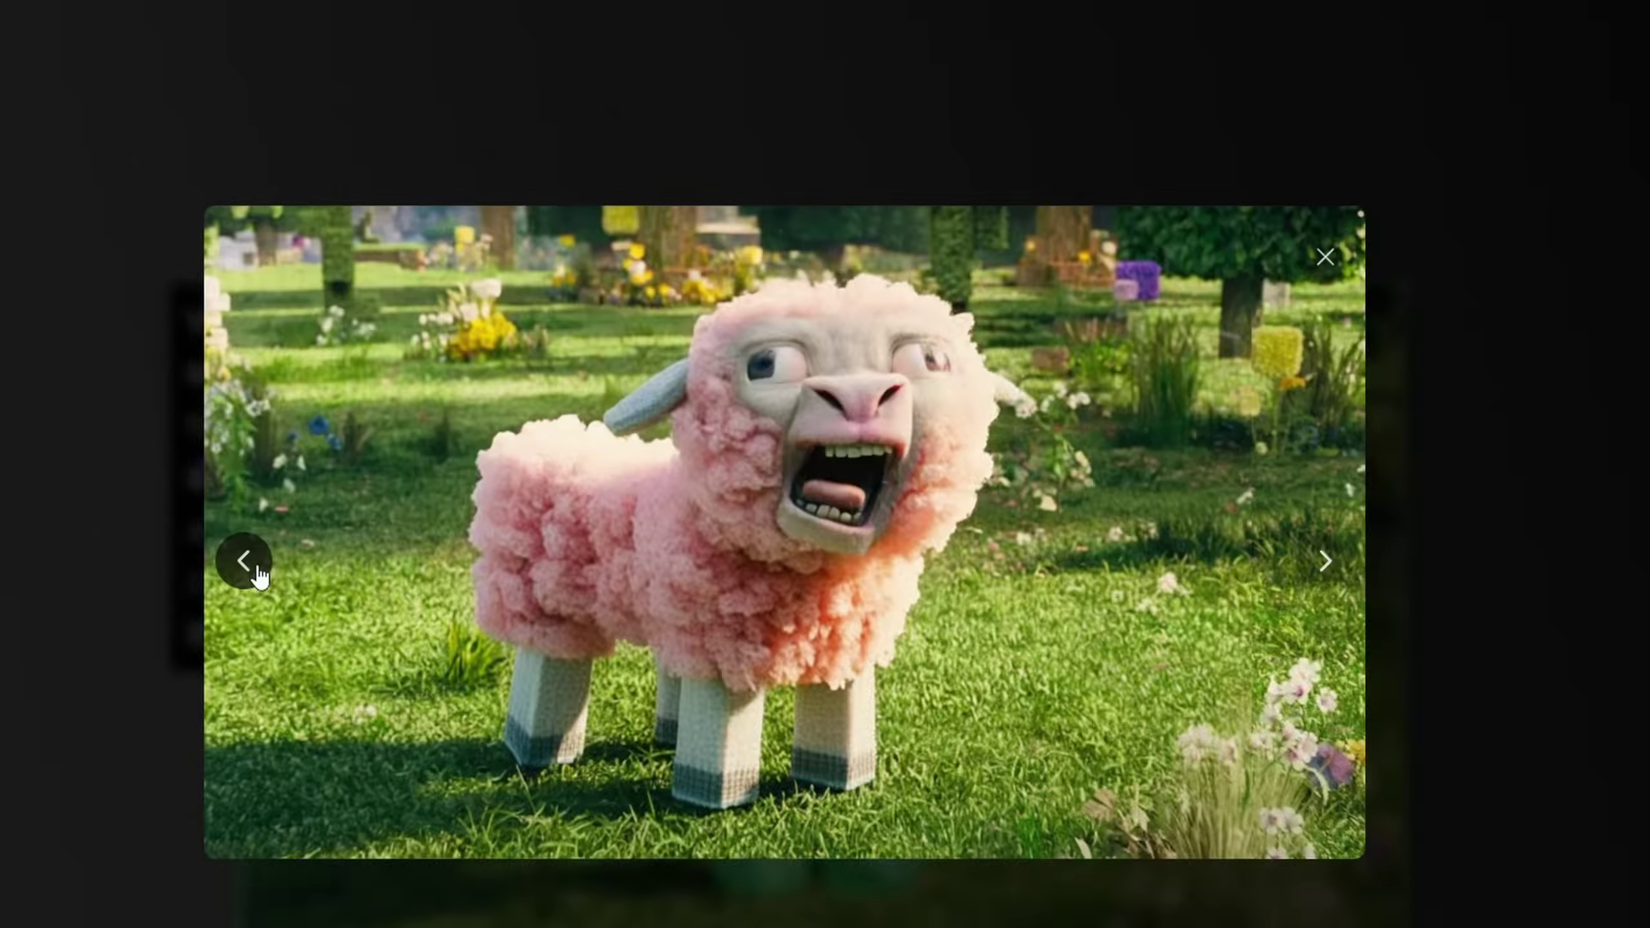
left_click(1022, 323)
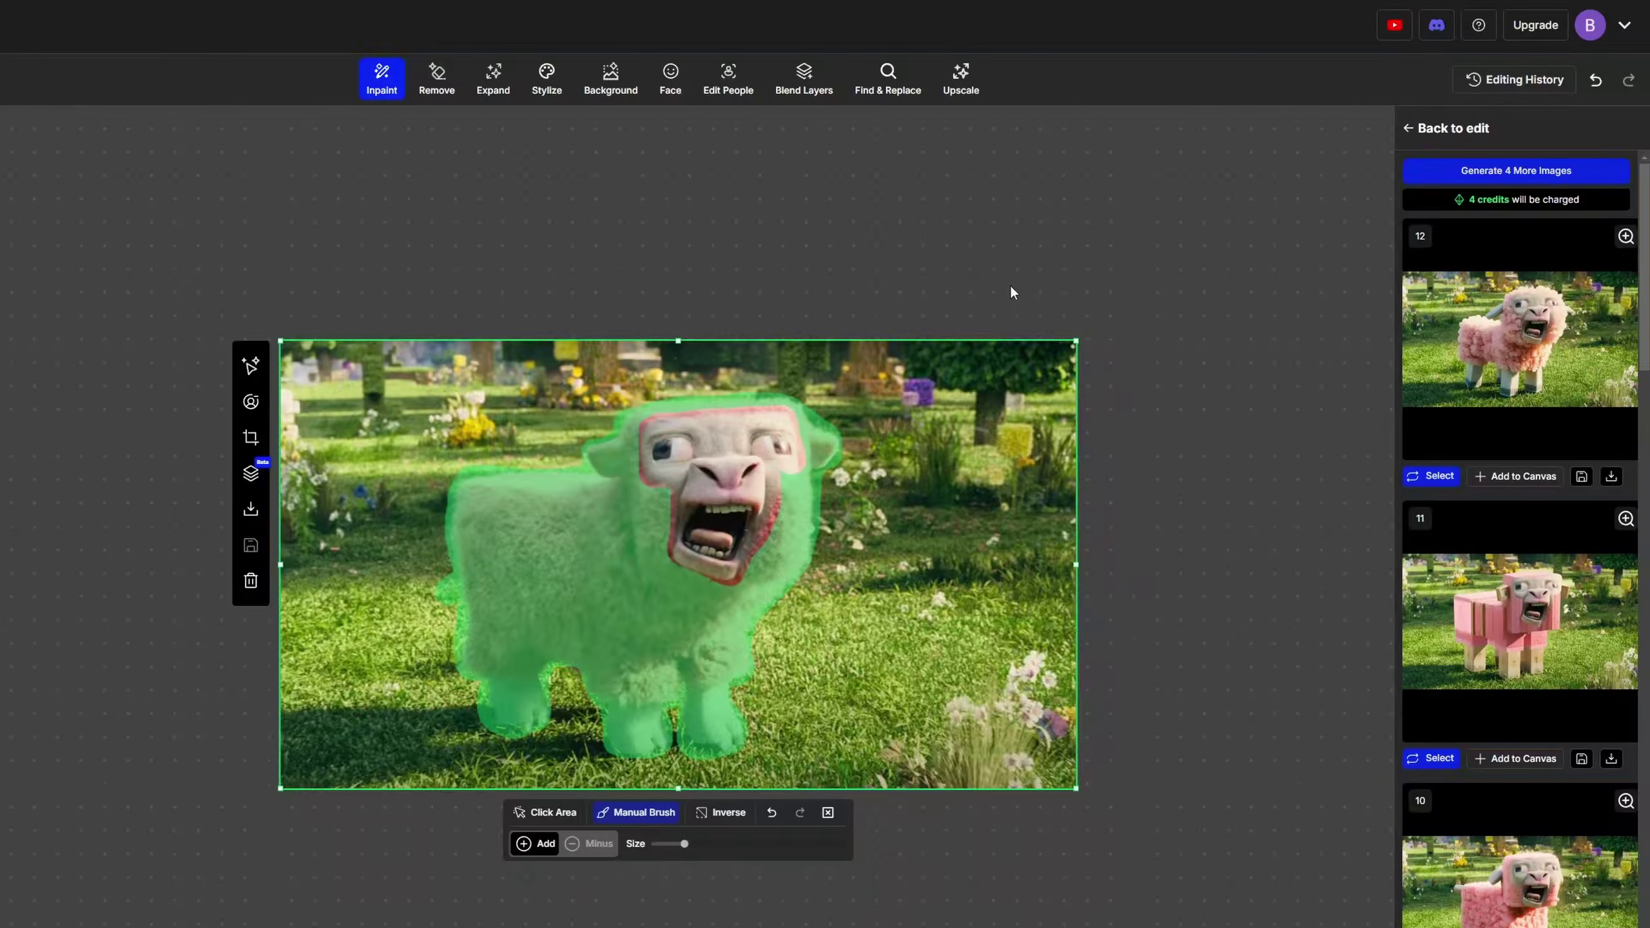